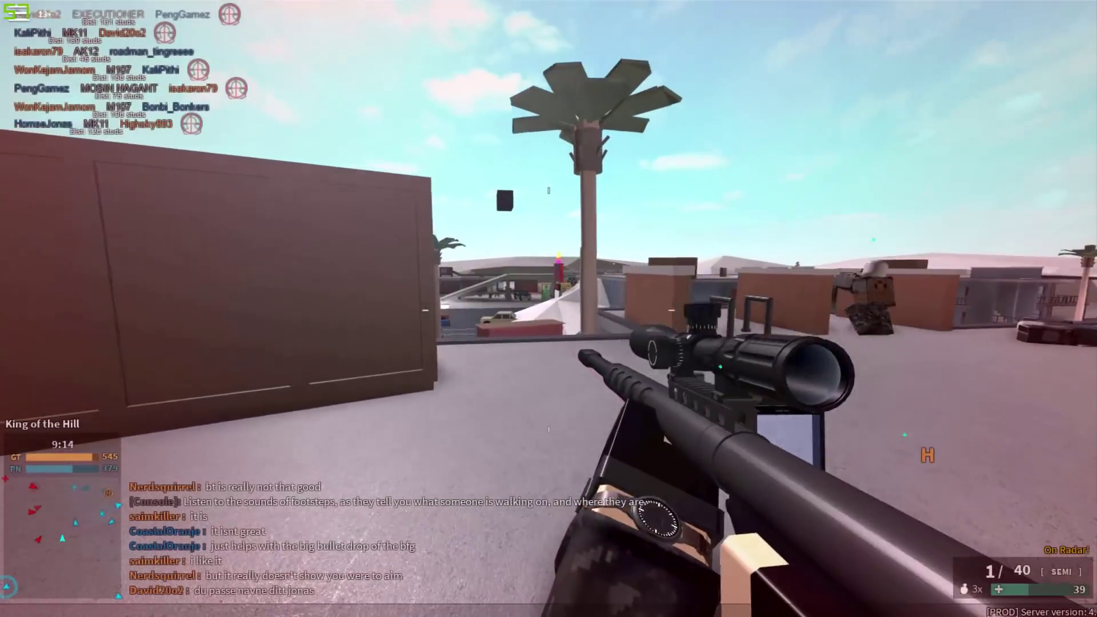
{"action": "right_click", "coordinate": [549, 308]}
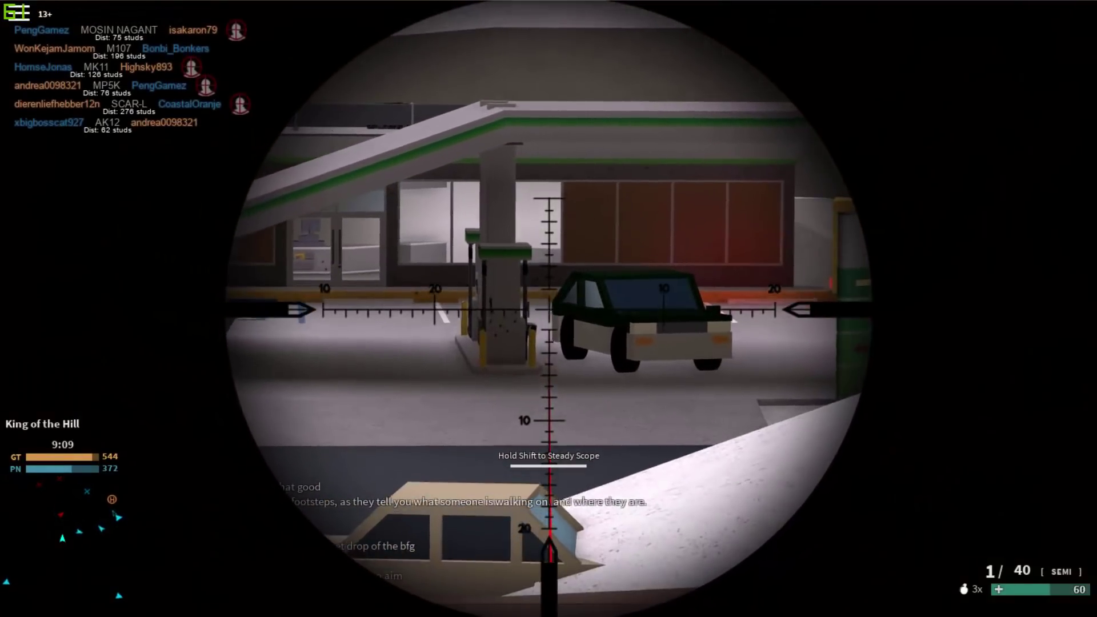
{"action": "right_click", "coordinate": [549, 308]}
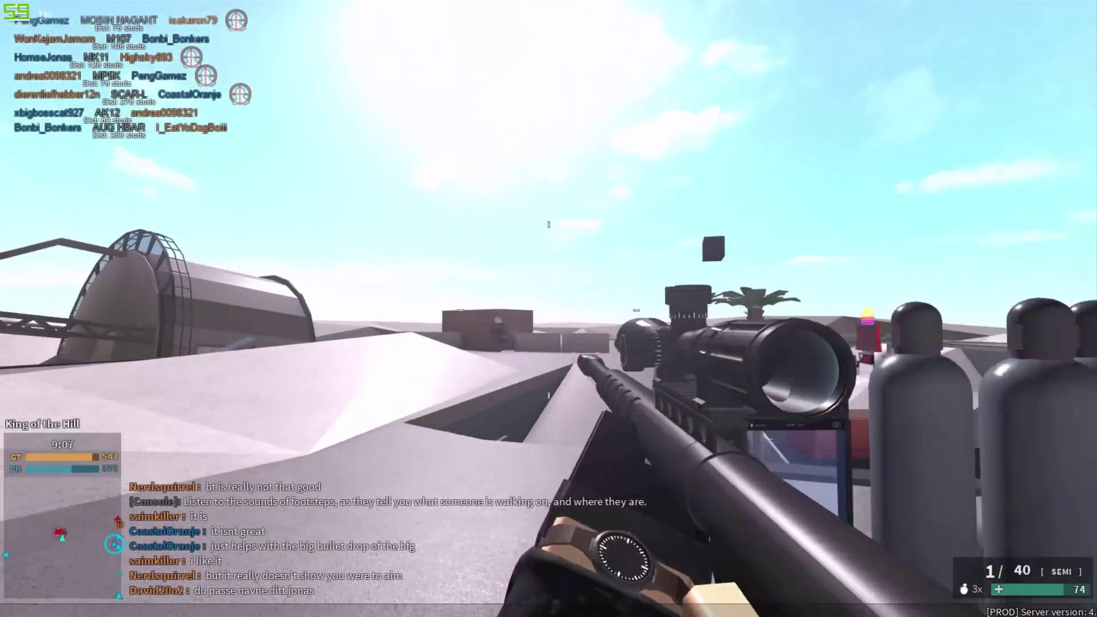
{"action": "right_click", "coordinate": [548, 308]}
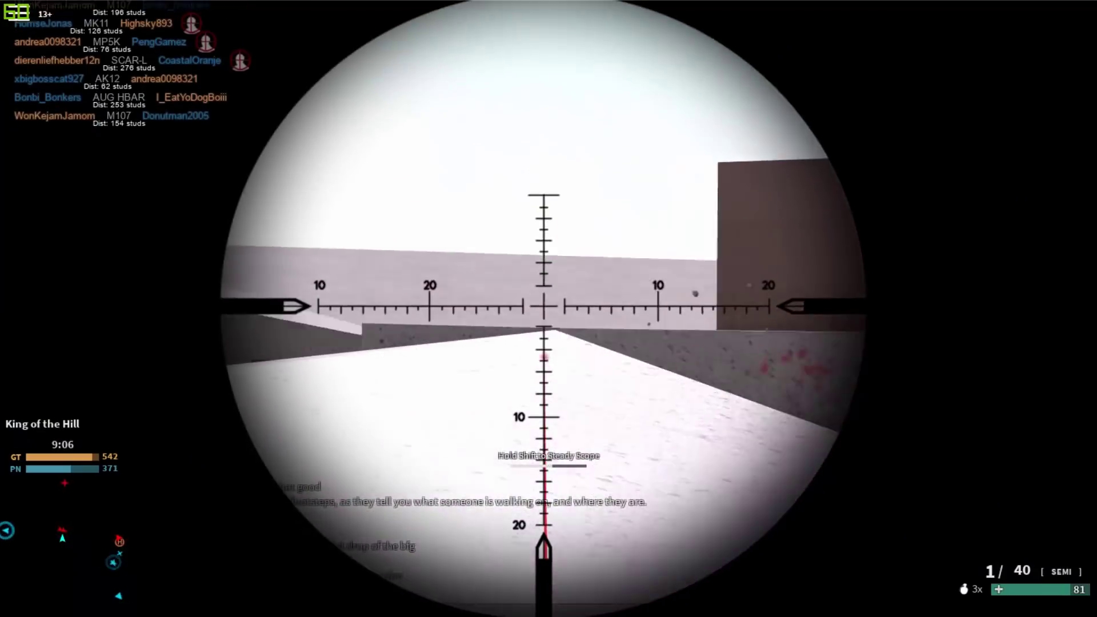
{"action": "right_click", "coordinate": [548, 308]}
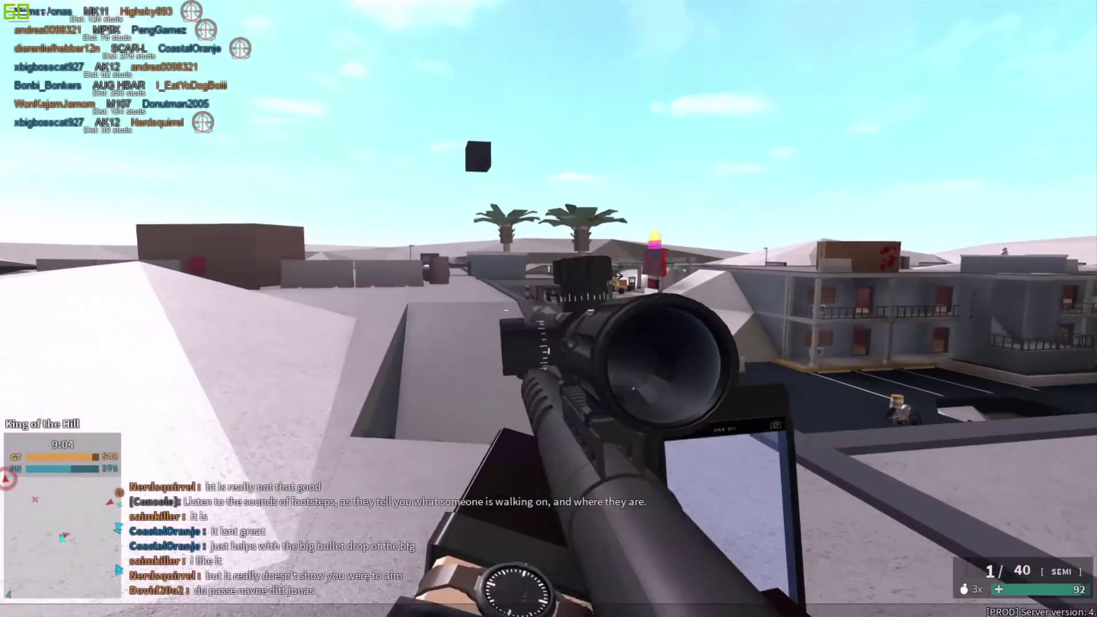
{"action": "right_click", "coordinate": [548, 309]}
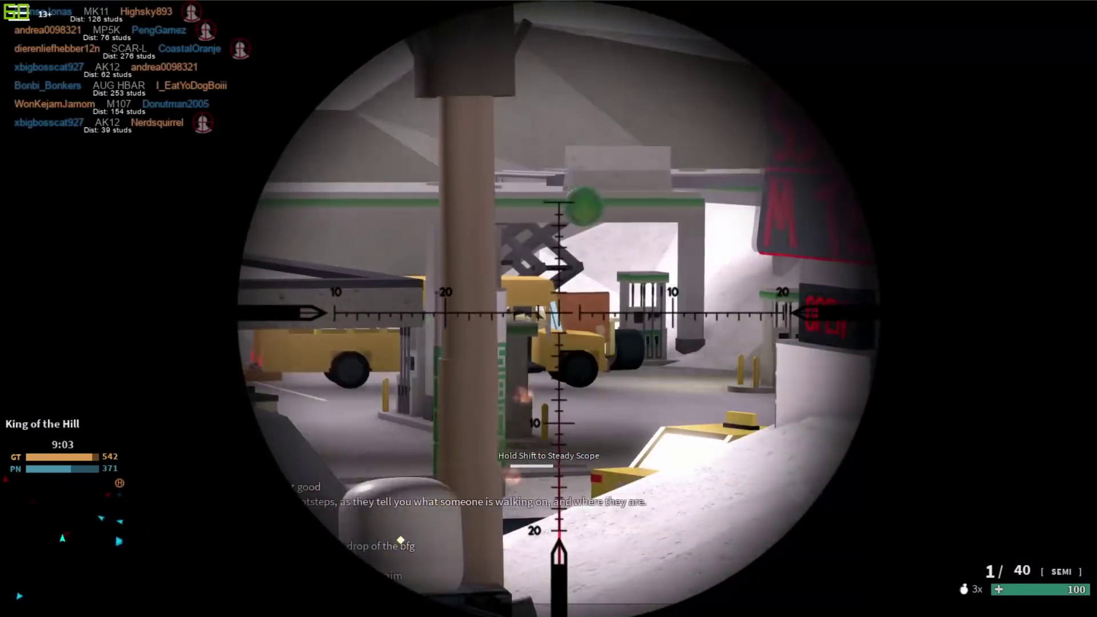
{"action": "right_click", "coordinate": [549, 309]}
{"action": "key", "text": "2"}
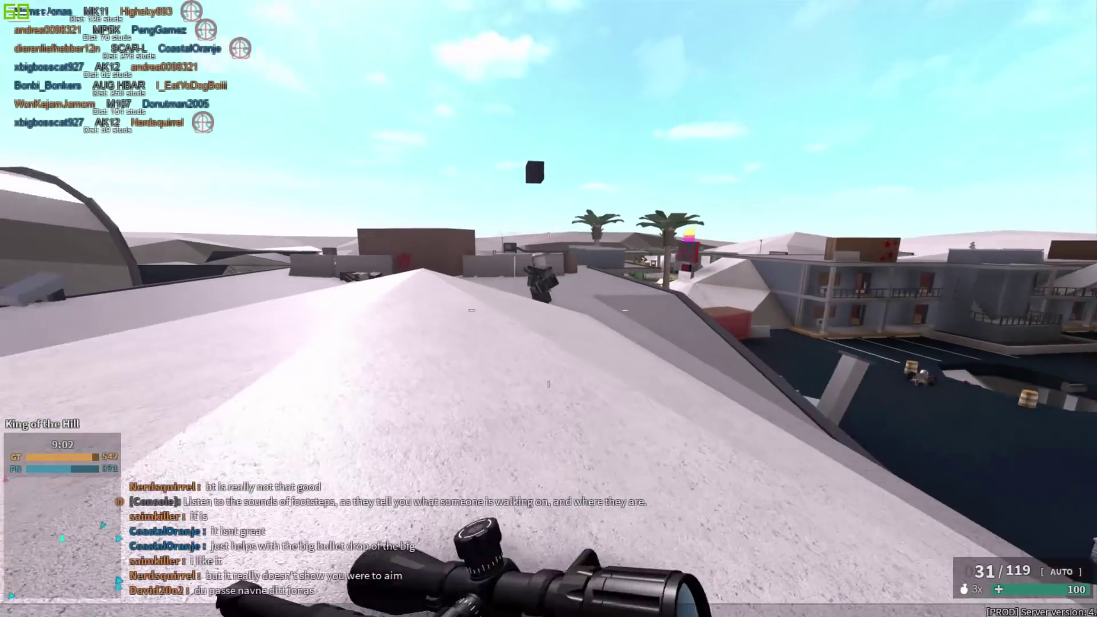
{"action": "left_click", "coordinate": [548, 309]}
{"action": "left_click", "coordinate": [548, 308]}
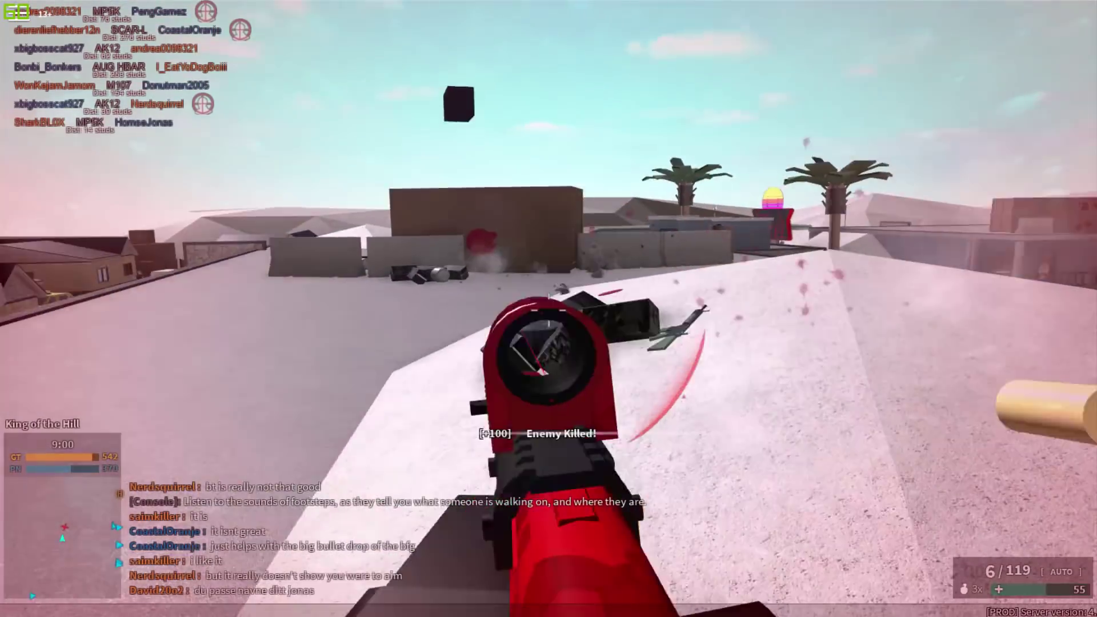
{"action": "right_click", "coordinate": [549, 309]}
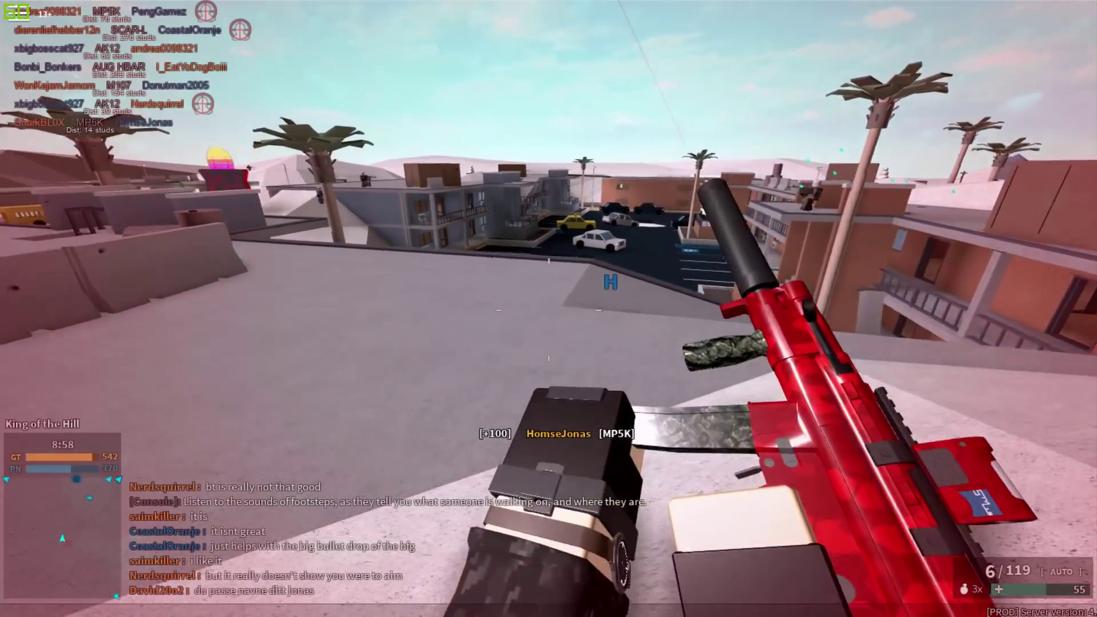
{"action": "key", "text": "1"}
{"action": "right_click", "coordinate": [549, 309]}
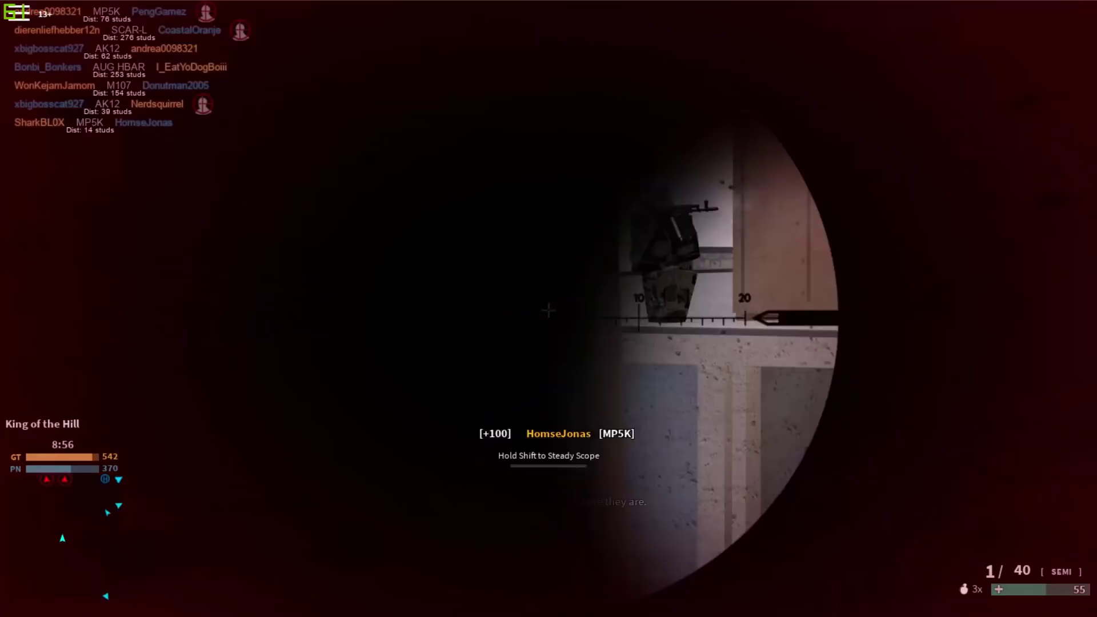
{"action": "left_click", "coordinate": [549, 308]}
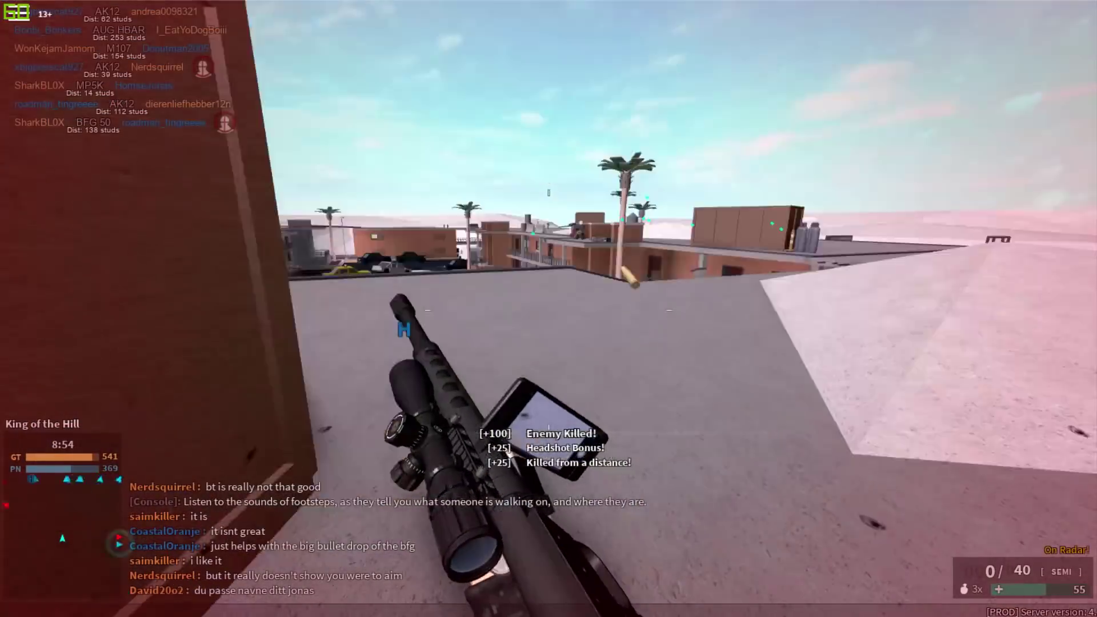
{"action": "key", "text": "w"}
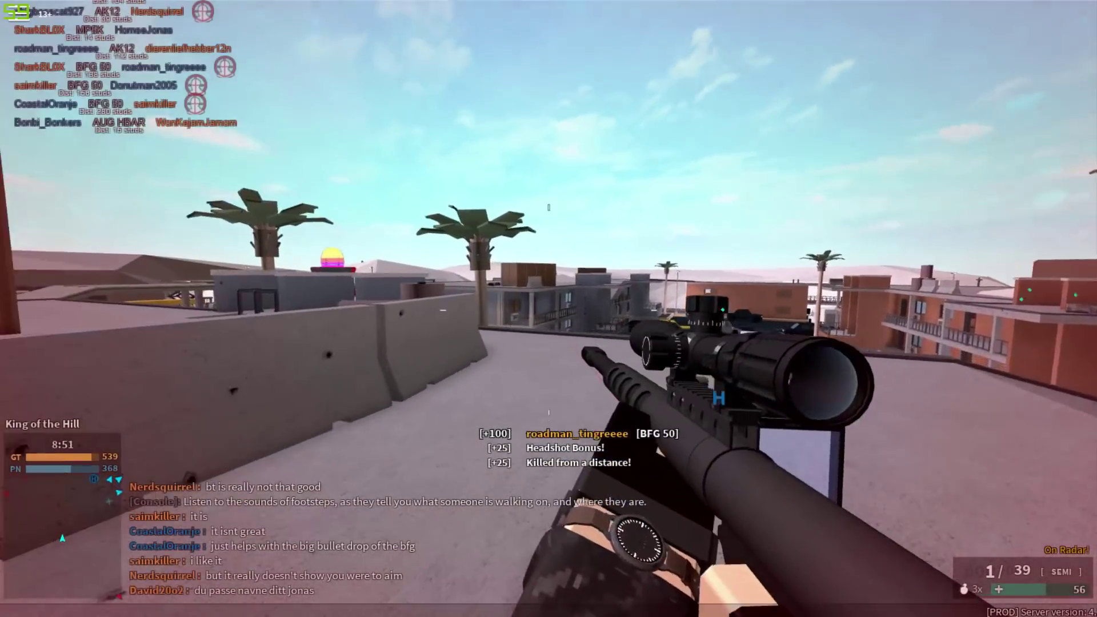
{"action": "right_click", "coordinate": [549, 308]}
{"action": "key", "text": "2"}
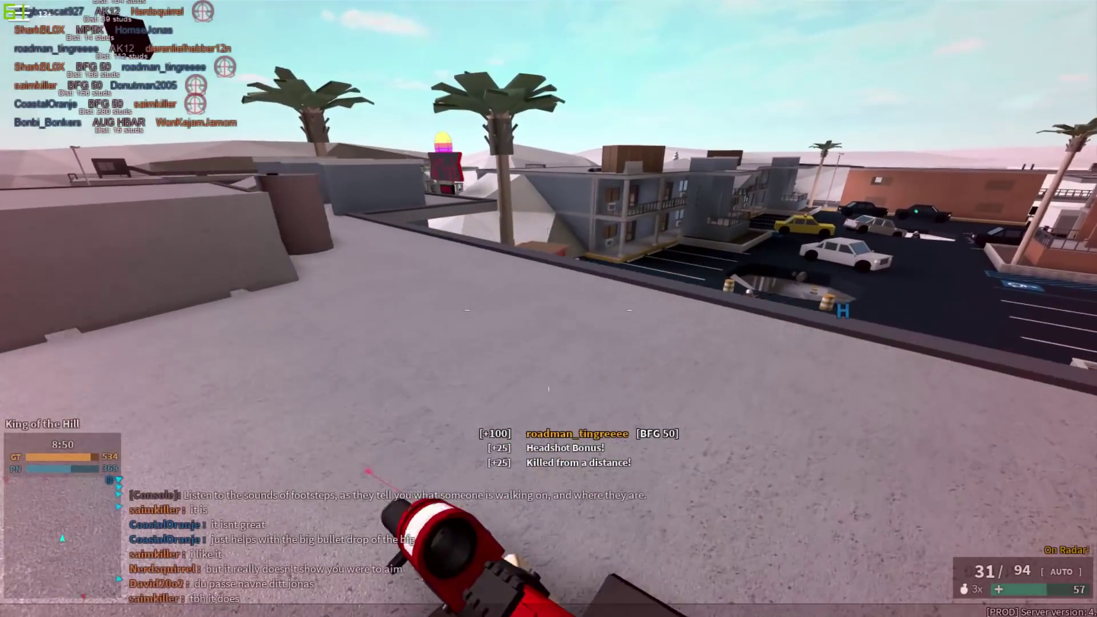
{"action": "key", "text": "1"}
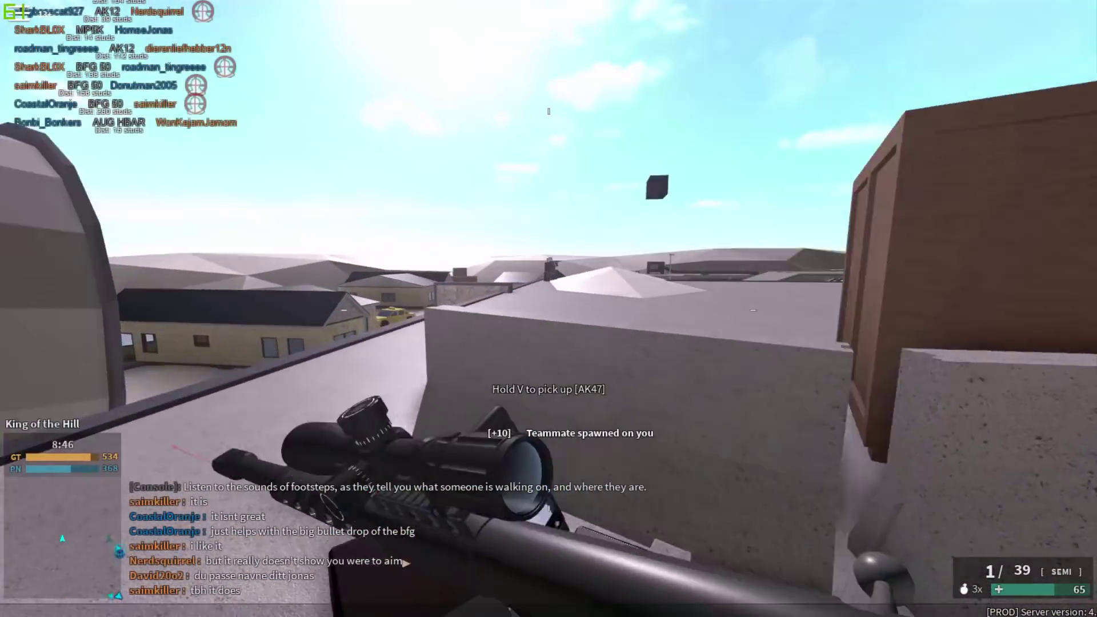
{"action": "right_click", "coordinate": [549, 309]}
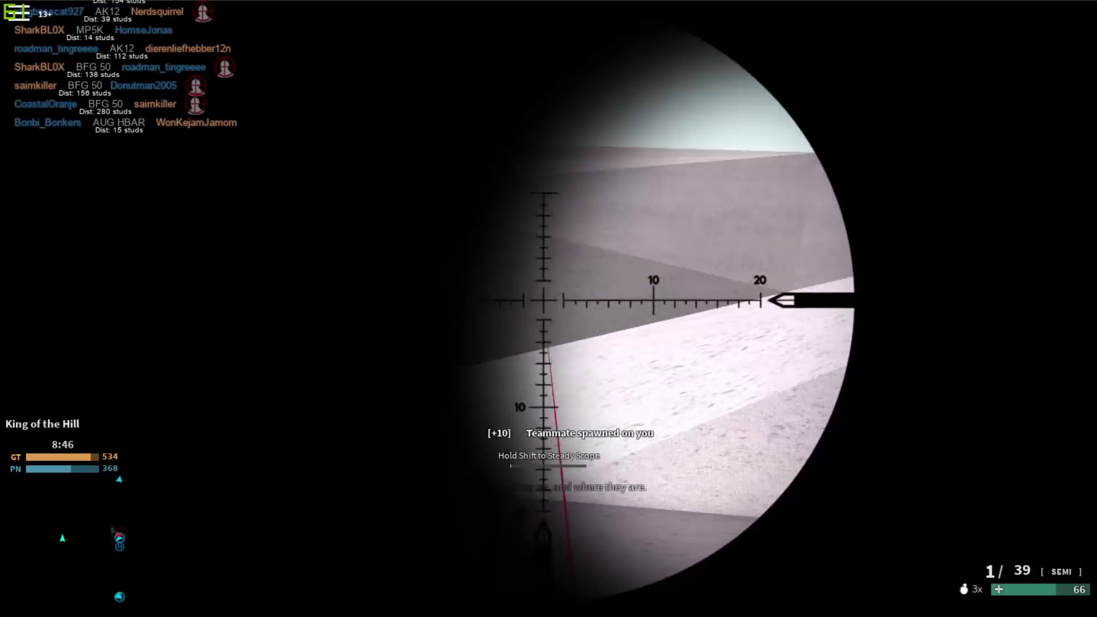
{"action": "left_click", "coordinate": [549, 308]}
{"action": "key", "text": "2"}
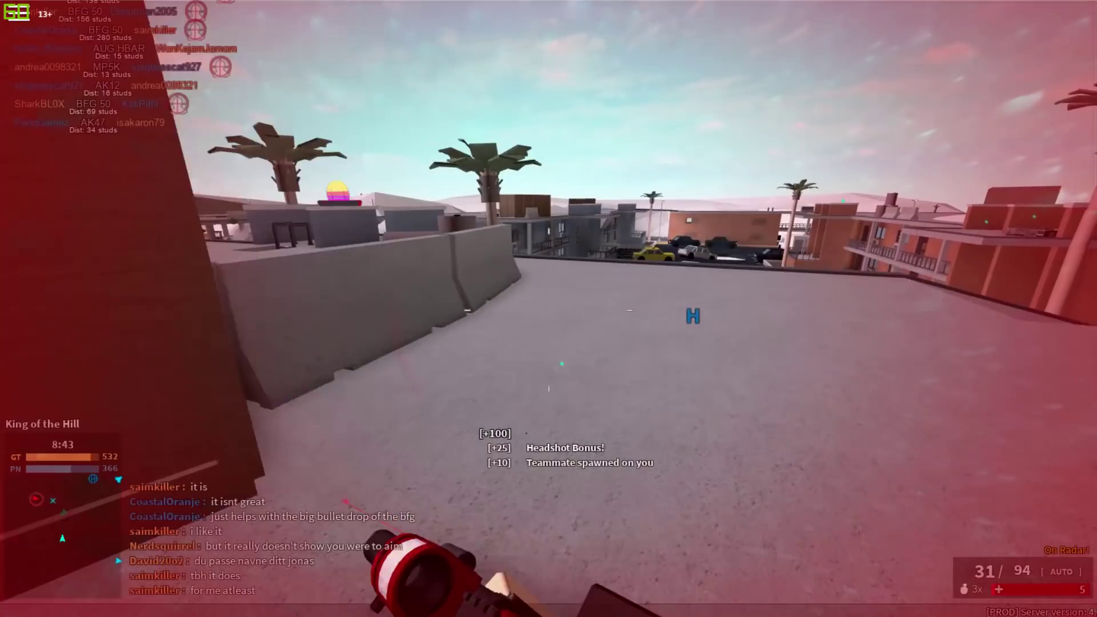
{"action": "key", "text": "1"}
{"action": "right_click", "coordinate": [548, 309]}
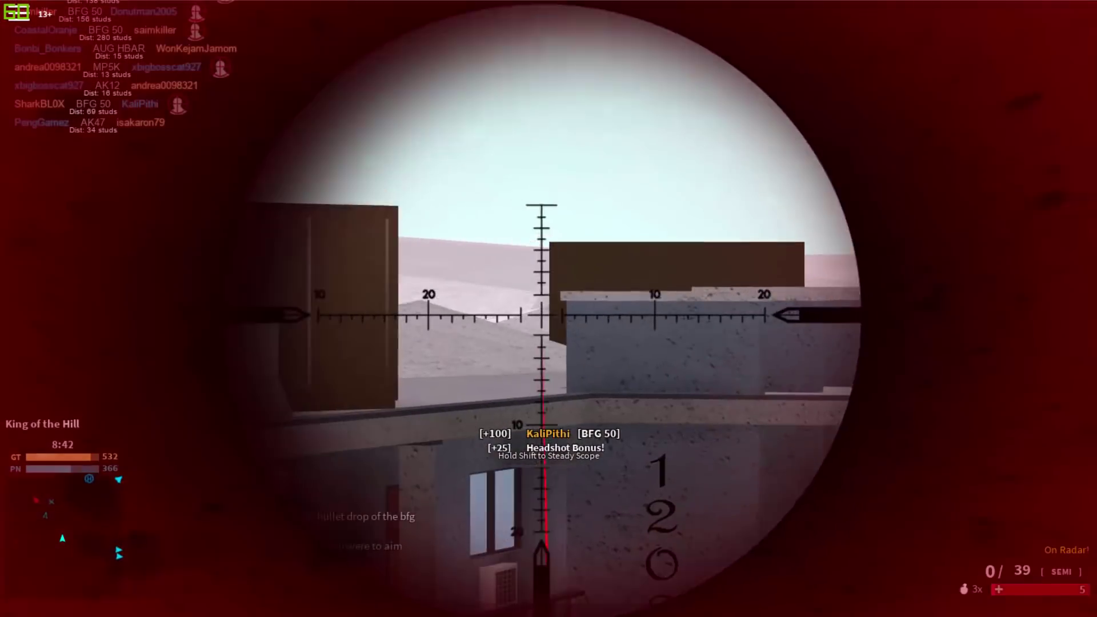
{"action": "key", "text": "w"}
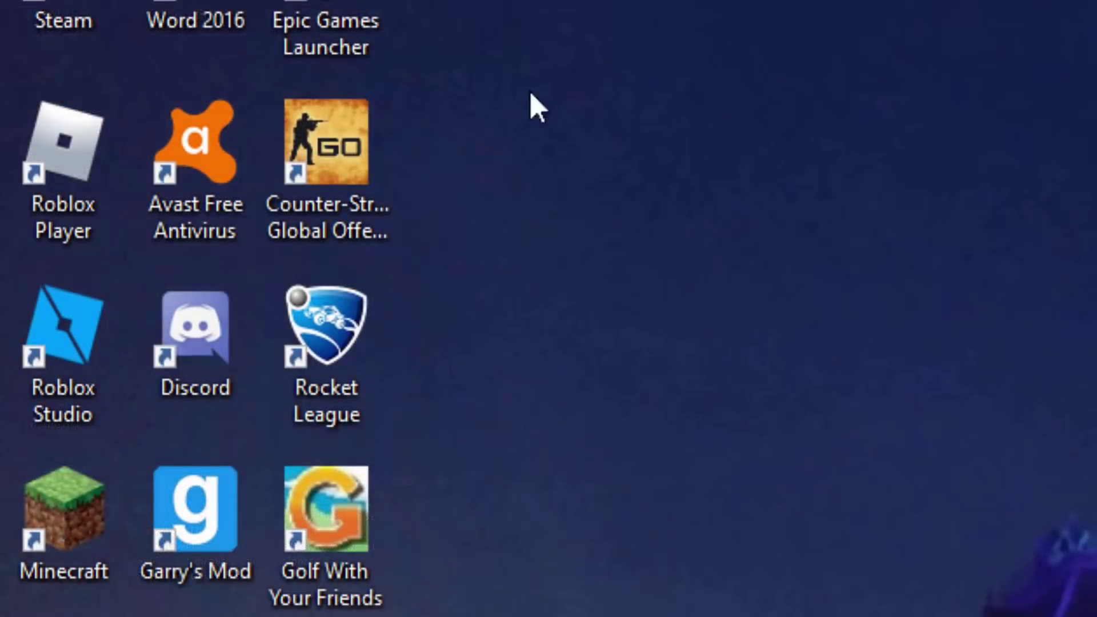
Open the installation folder behind the Roblox Player desktop shortcut and search it for "premium"
{"action": "left_click", "coordinate": [88, 180]}
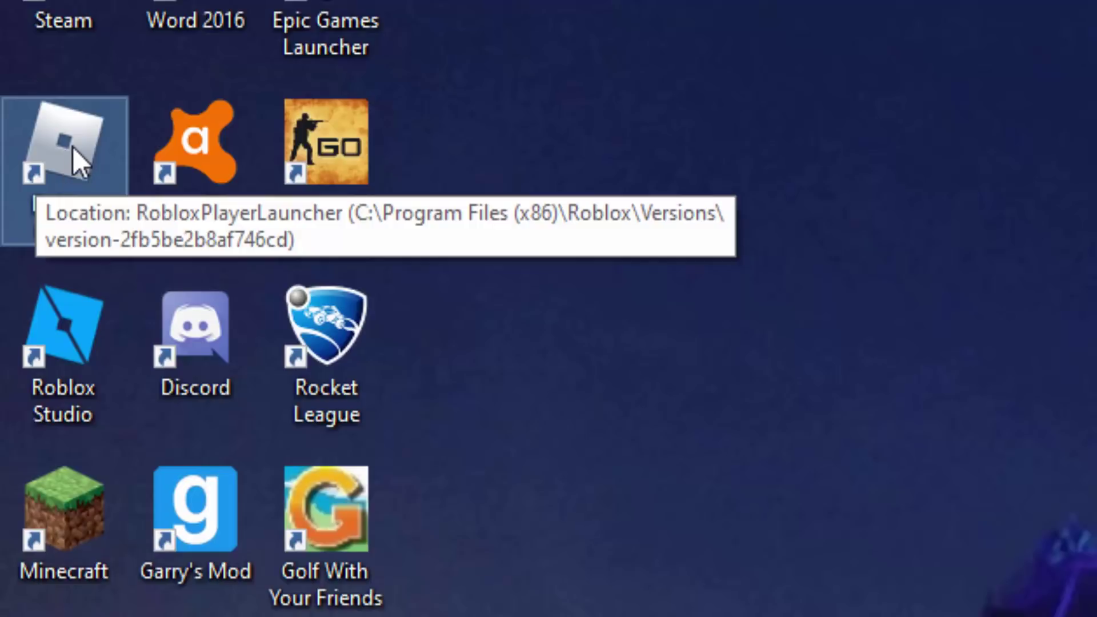
{"action": "right_click", "coordinate": [74, 126]}
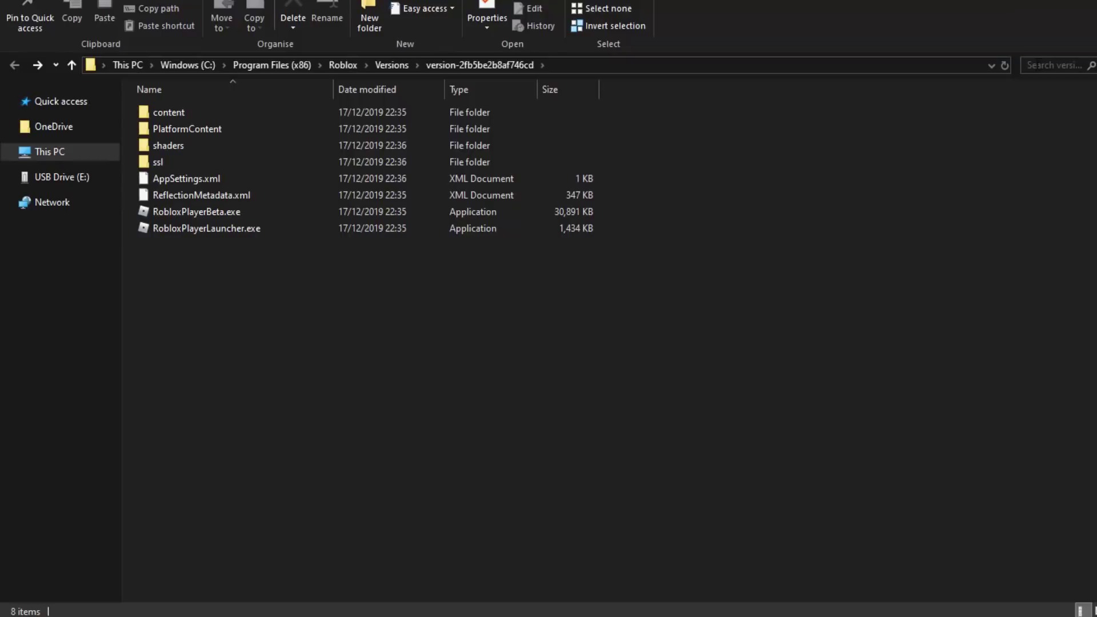
{"action": "type", "text": "premium"}
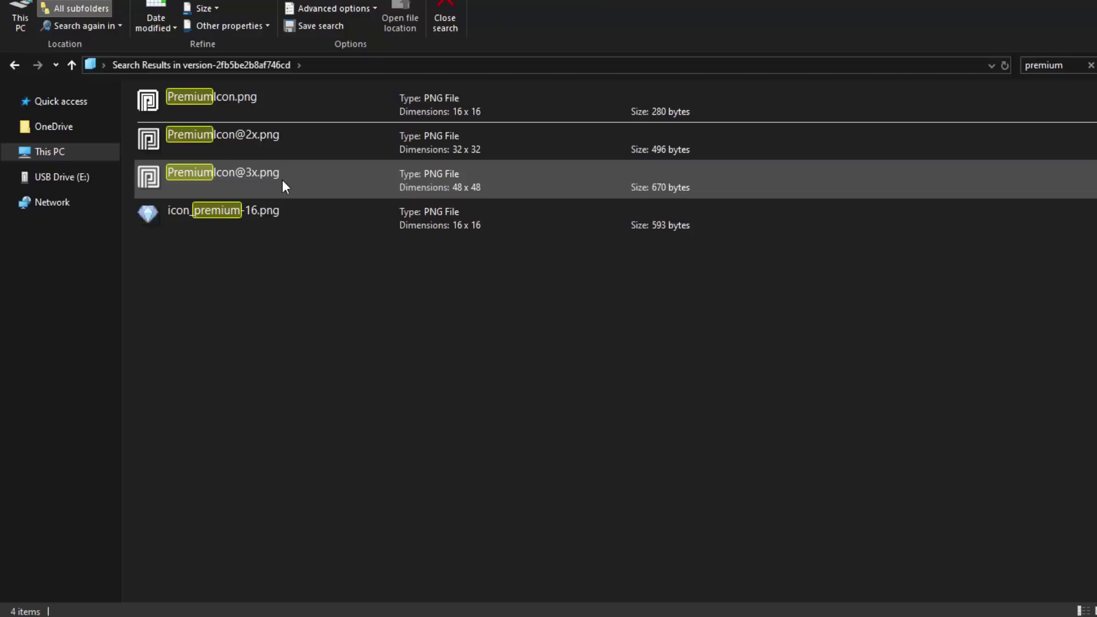
Open the folder that contains PremiumIcon.png from the search results
{"action": "left_click", "coordinate": [309, 107]}
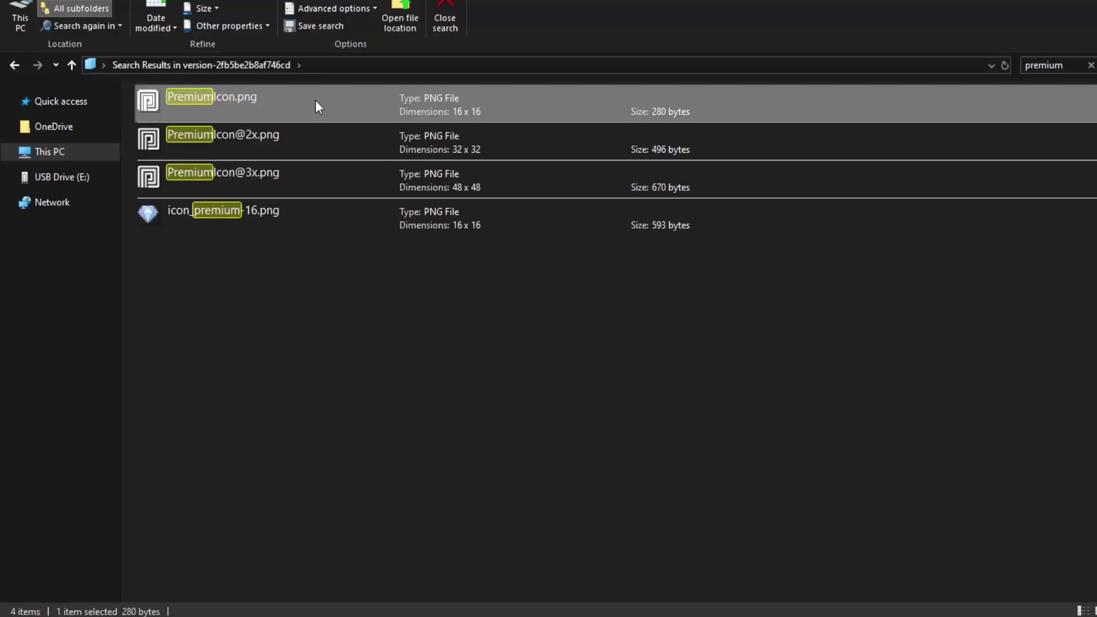
{"action": "right_click", "coordinate": [315, 108]}
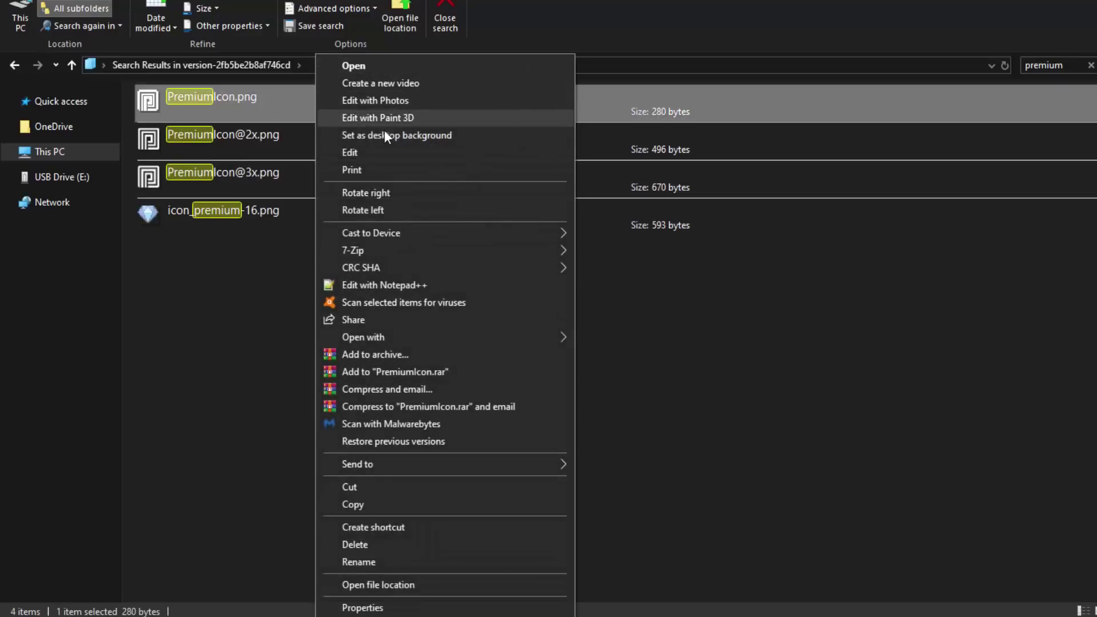
{"action": "left_click", "coordinate": [427, 586]}
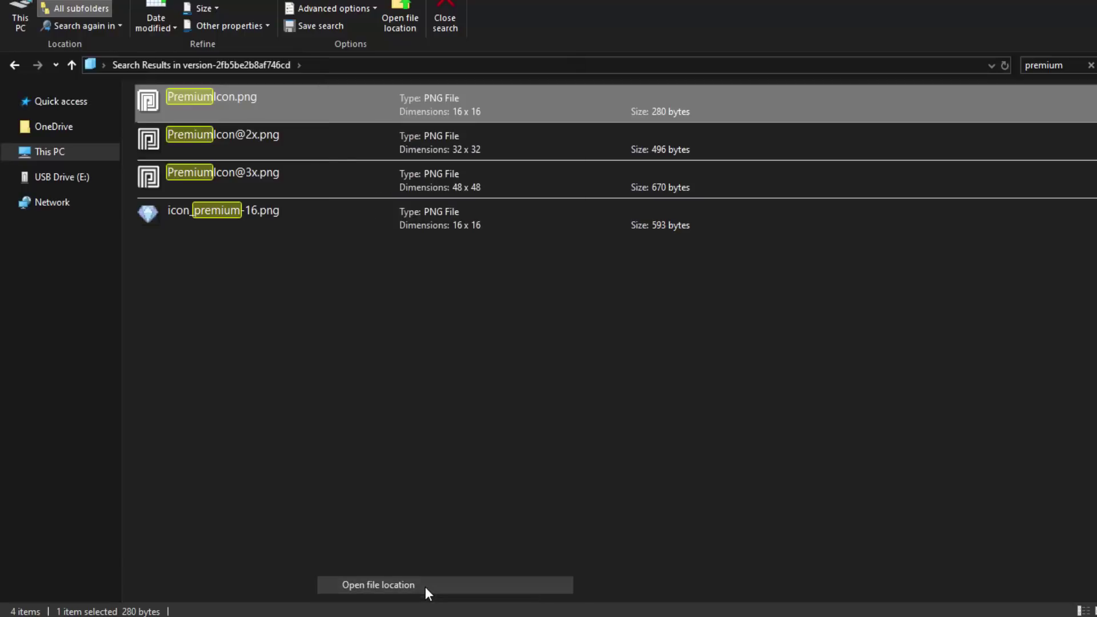
{"action": "scroll", "coordinate": [432, 316], "scroll_direction": "down", "scroll_amount": 2}
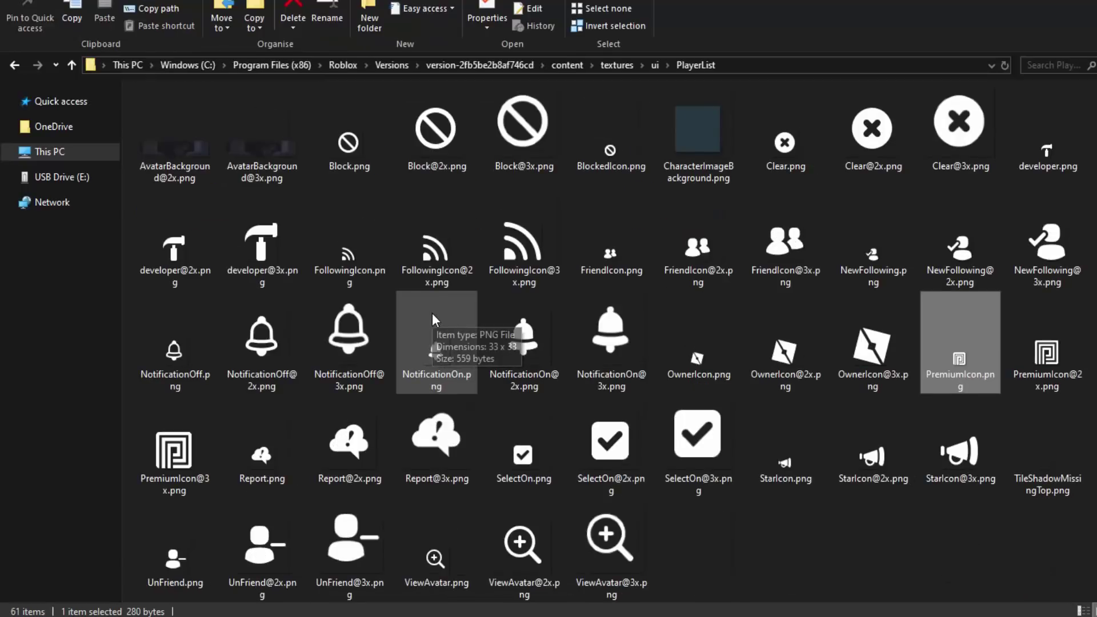
{"action": "left_click", "coordinate": [1029, 346]}
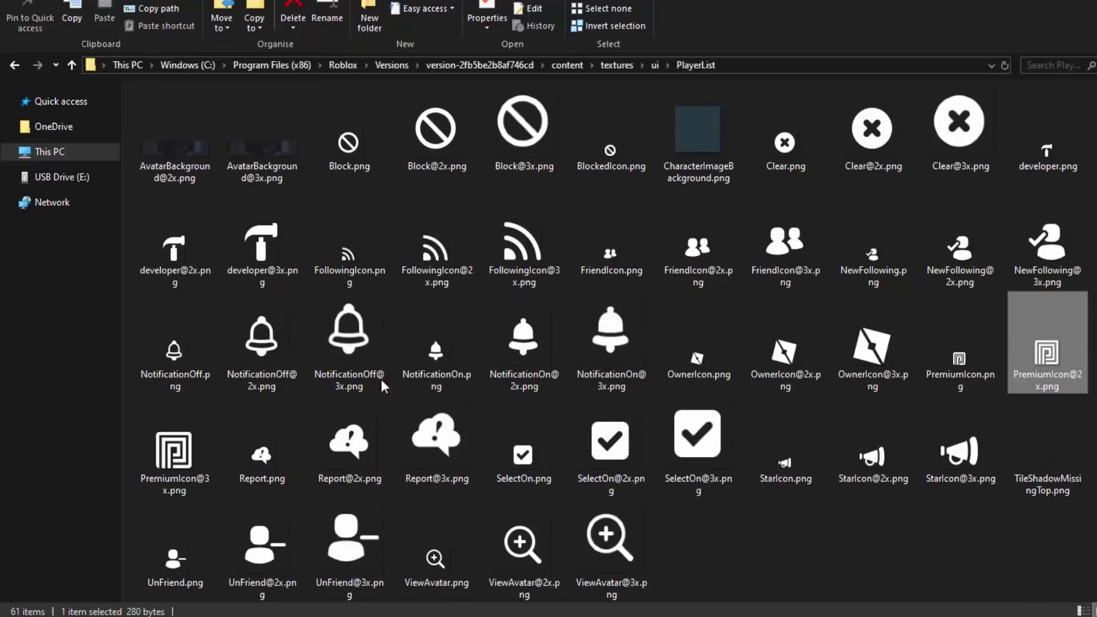
{"action": "left_click", "coordinate": [194, 441]}
{"action": "left_click", "coordinate": [702, 543]}
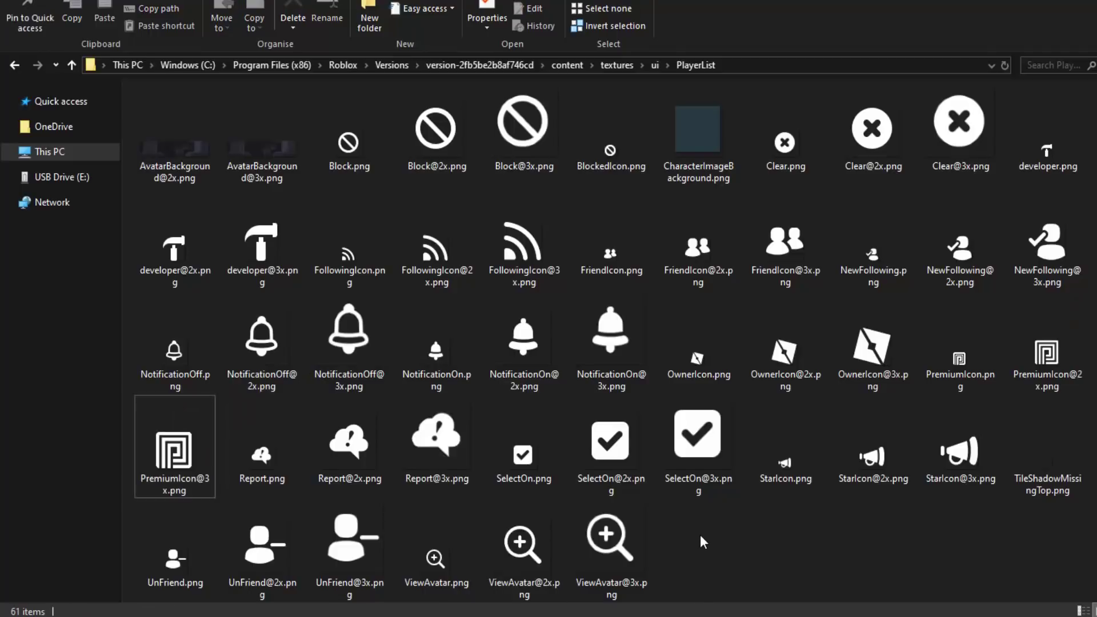
{"action": "left_click", "coordinate": [943, 366]}
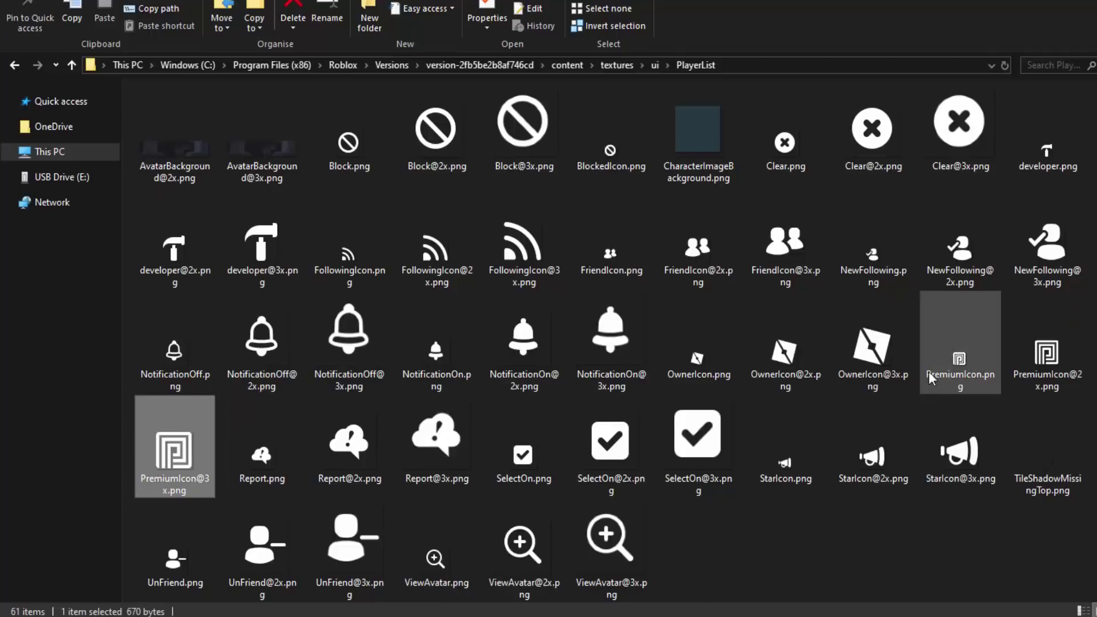
{"action": "left_click", "coordinate": [1023, 366]}
{"action": "left_click", "coordinate": [960, 354]}
{"action": "left_click", "coordinate": [174, 445]}
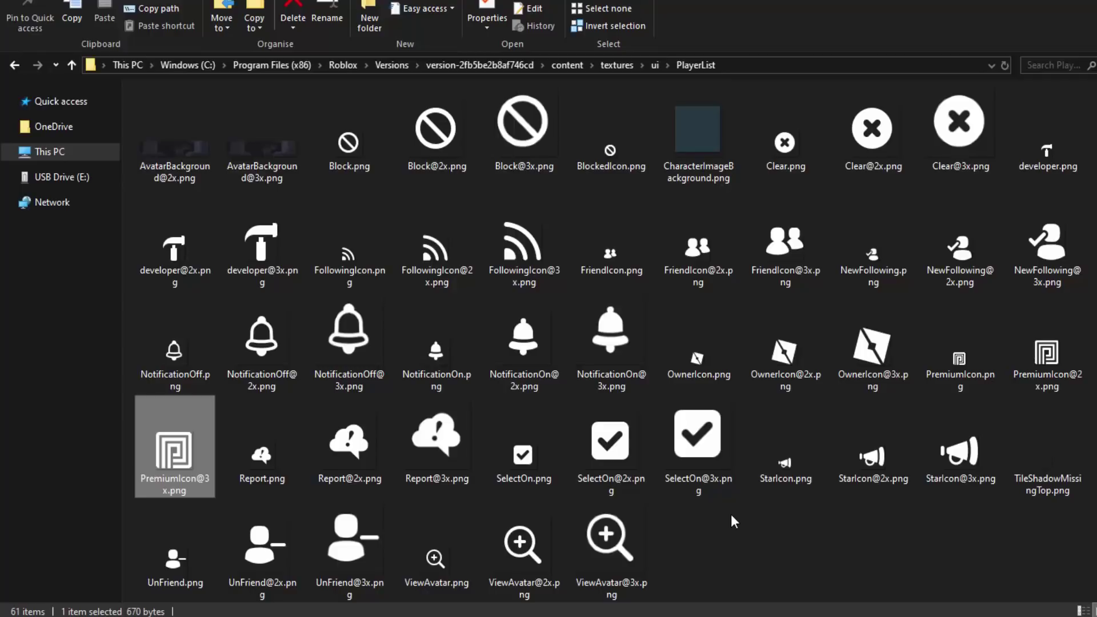
{"action": "left_click", "coordinate": [987, 360], "text": "ctrl"}
{"action": "left_click", "coordinate": [1047, 357], "text": "ctrl"}
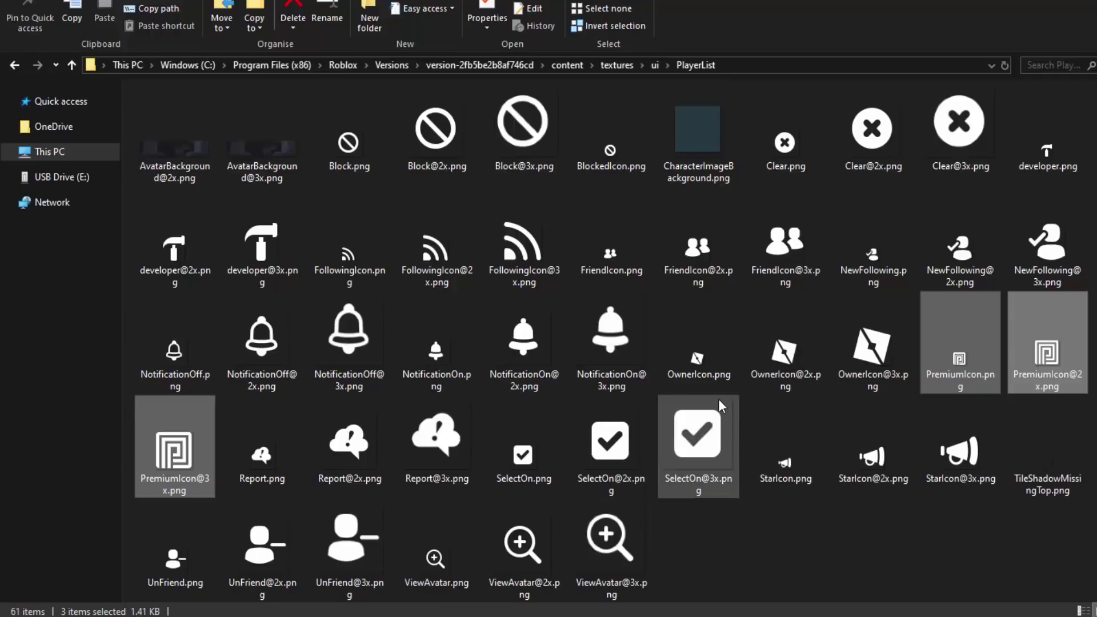
{"action": "left_click_drag", "start_coordinate": [960, 349], "coordinate": [968, 382]}
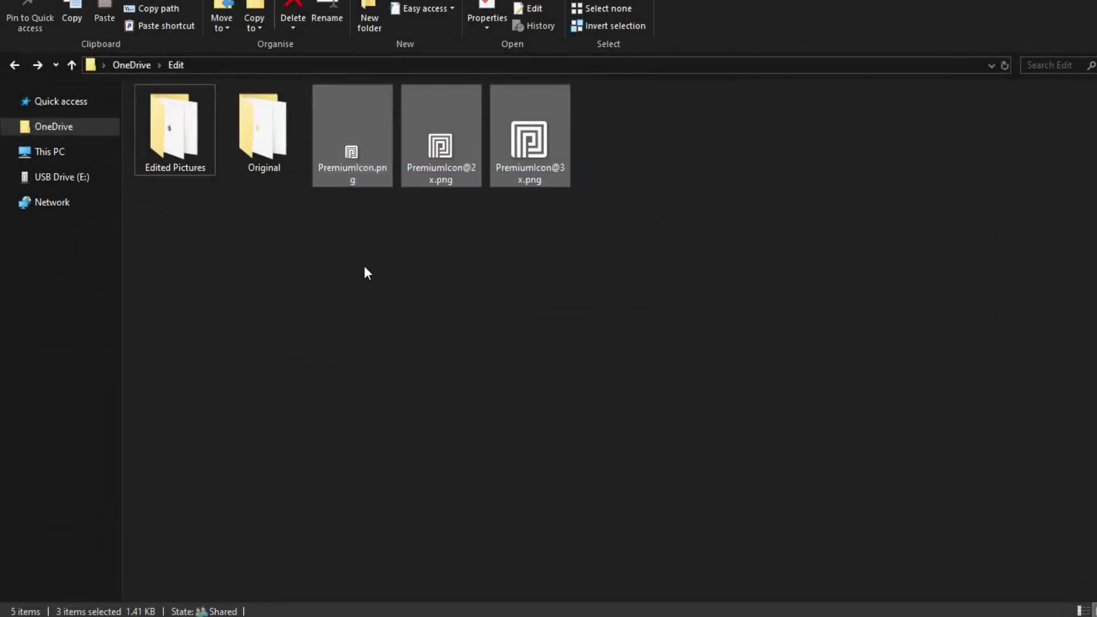
Examine the Original and Edited Pictures subfolders, return to the Edit folder and select PremiumIcon.png
{"action": "double_click", "coordinate": [276, 163]}
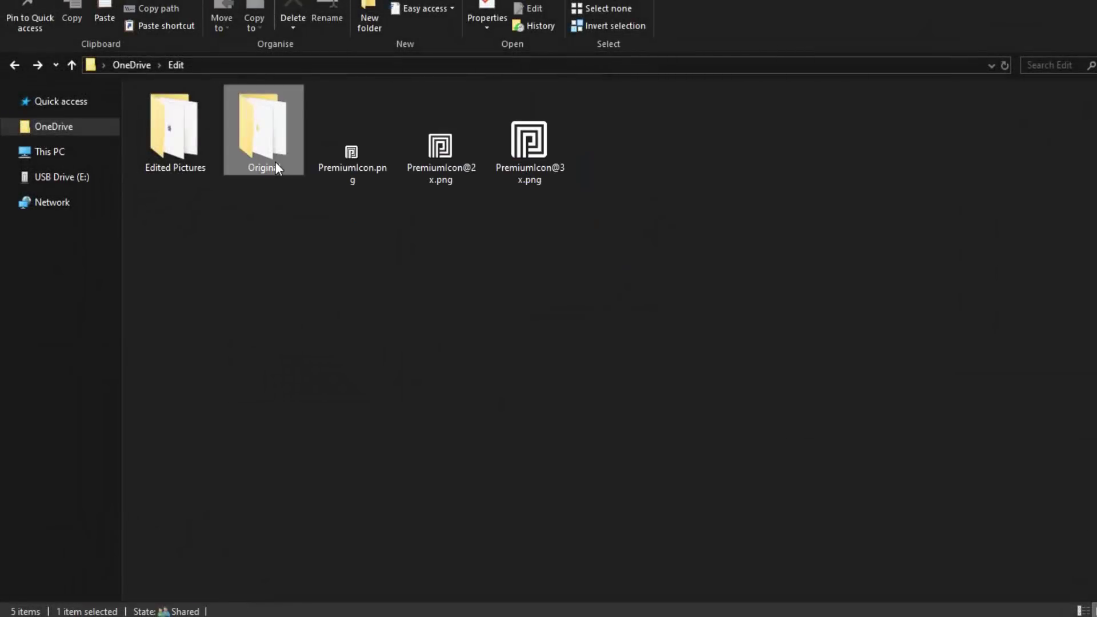
{"action": "left_click", "coordinate": [14, 65]}
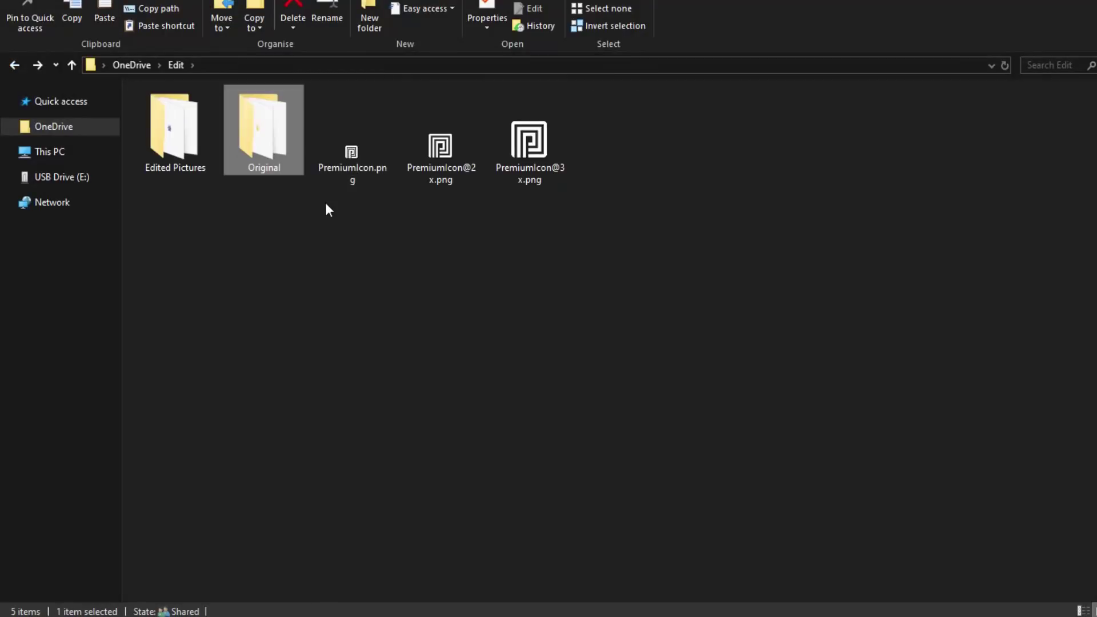
{"action": "double_click", "coordinate": [191, 161]}
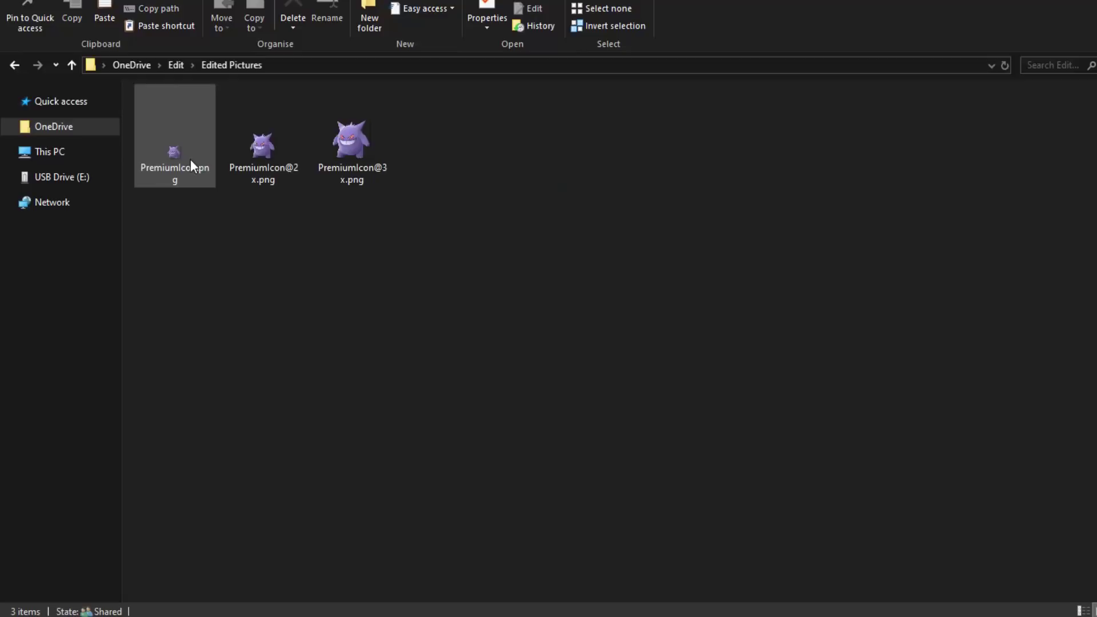
{"action": "left_click_drag", "start_coordinate": [458, 195], "coordinate": [281, 256]}
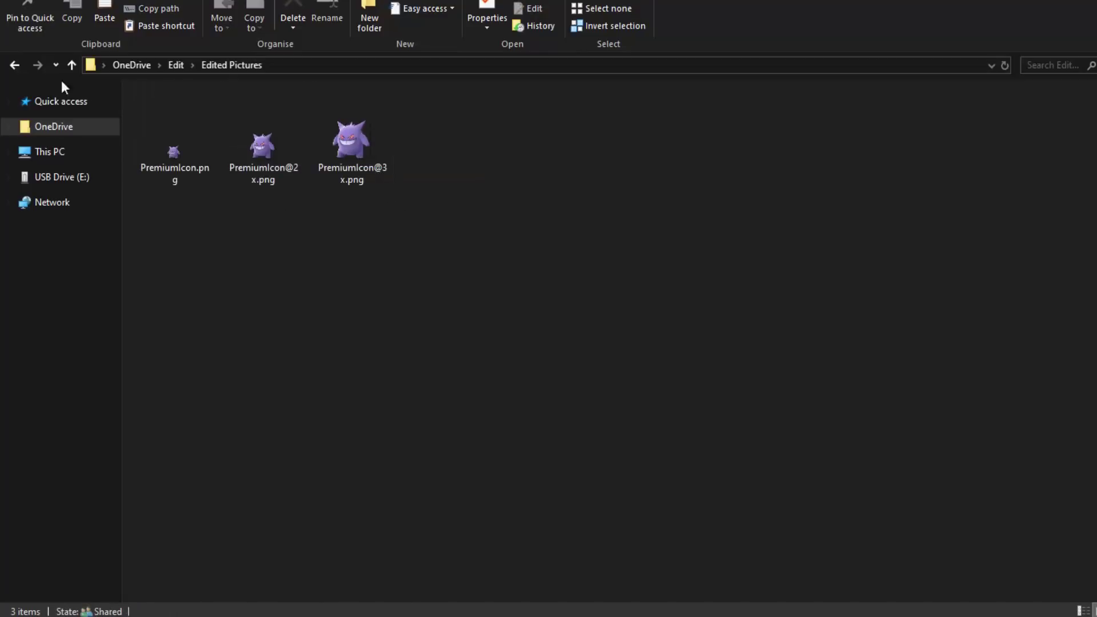
{"action": "left_click", "coordinate": [14, 64]}
{"action": "left_click", "coordinate": [366, 145]}
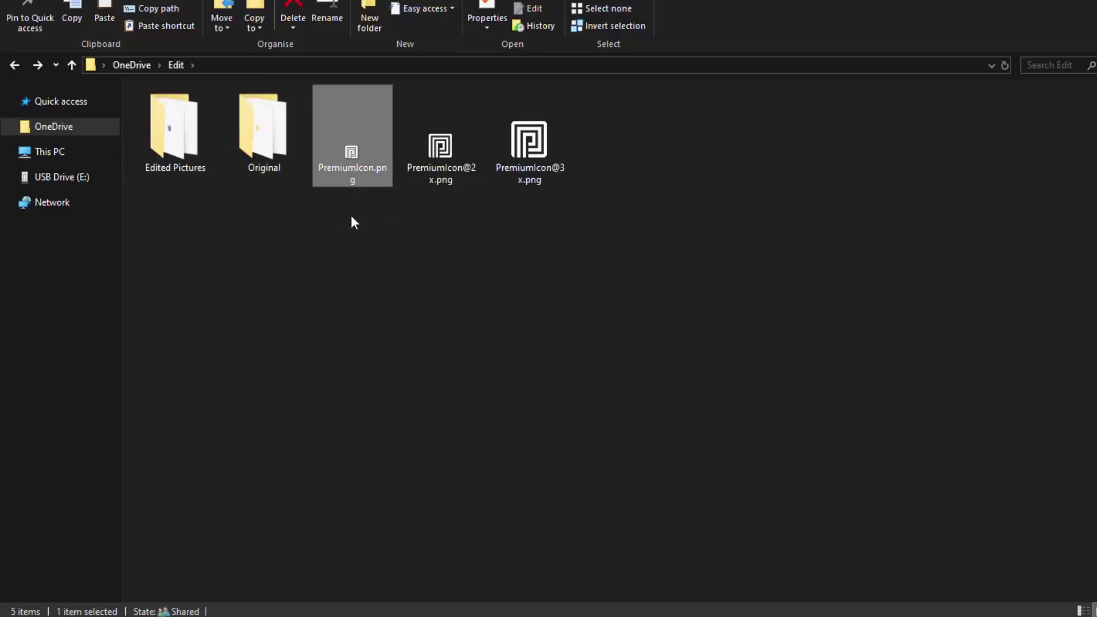
{"action": "left_click_drag", "start_coordinate": [333, 221], "coordinate": [643, 166]}
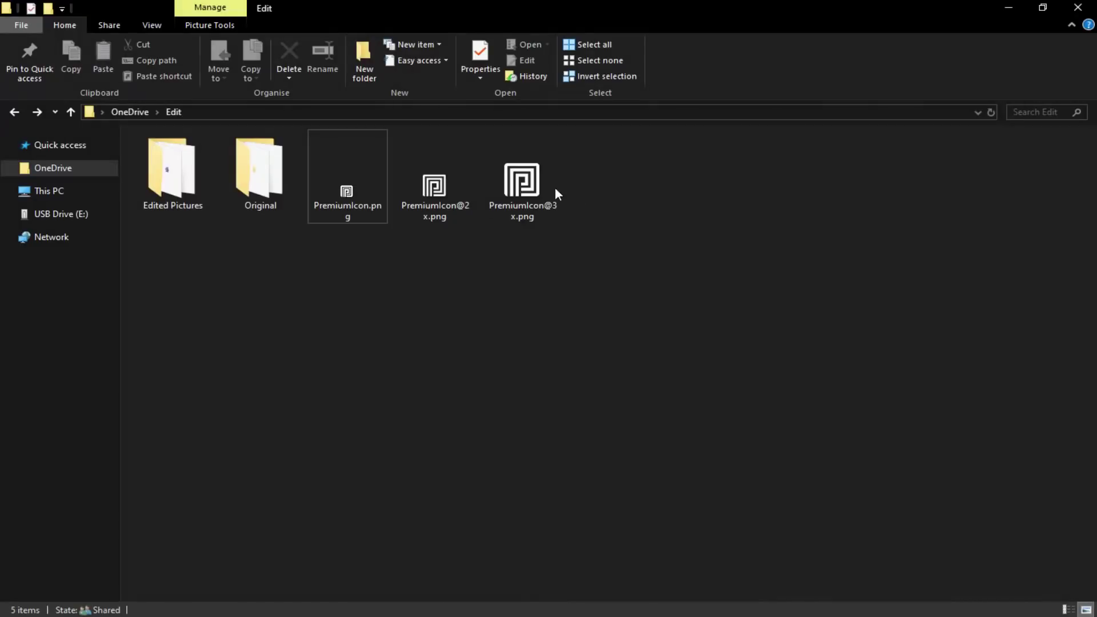
{"action": "left_click", "coordinate": [539, 189]}
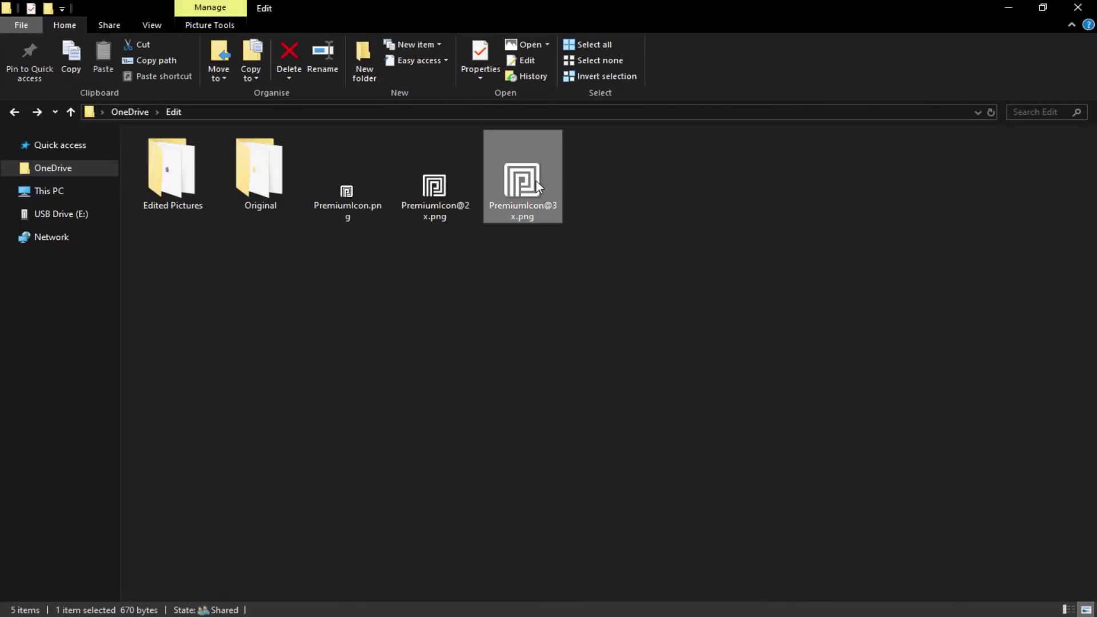
{"action": "right_click", "coordinate": [536, 172]}
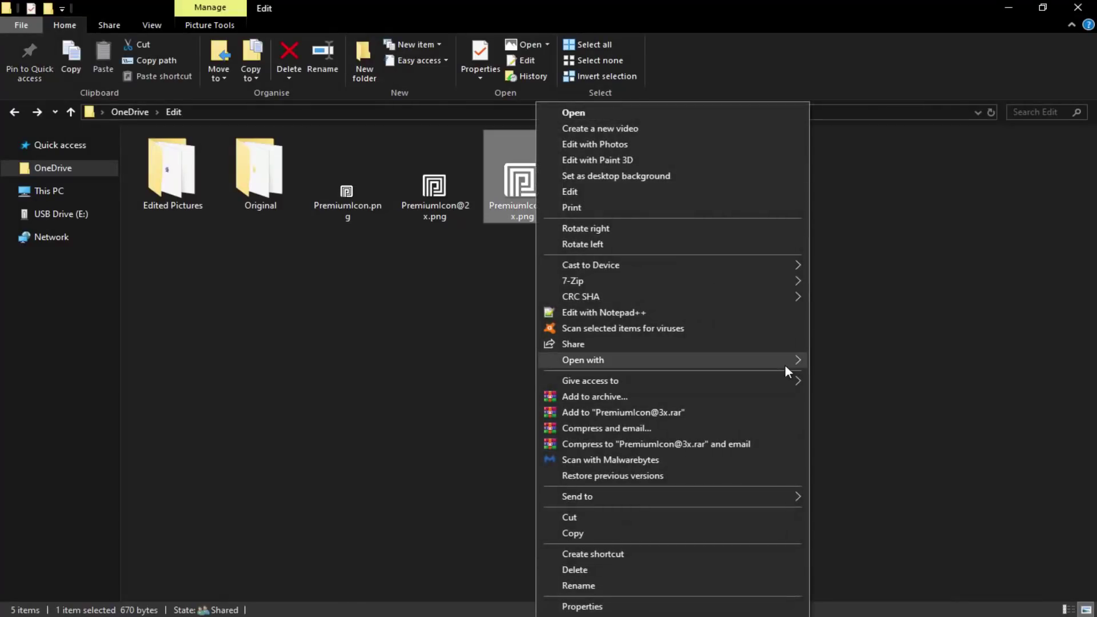
{"action": "mouse_move", "coordinate": [788, 360]}
{"action": "left_click", "coordinate": [859, 425]}
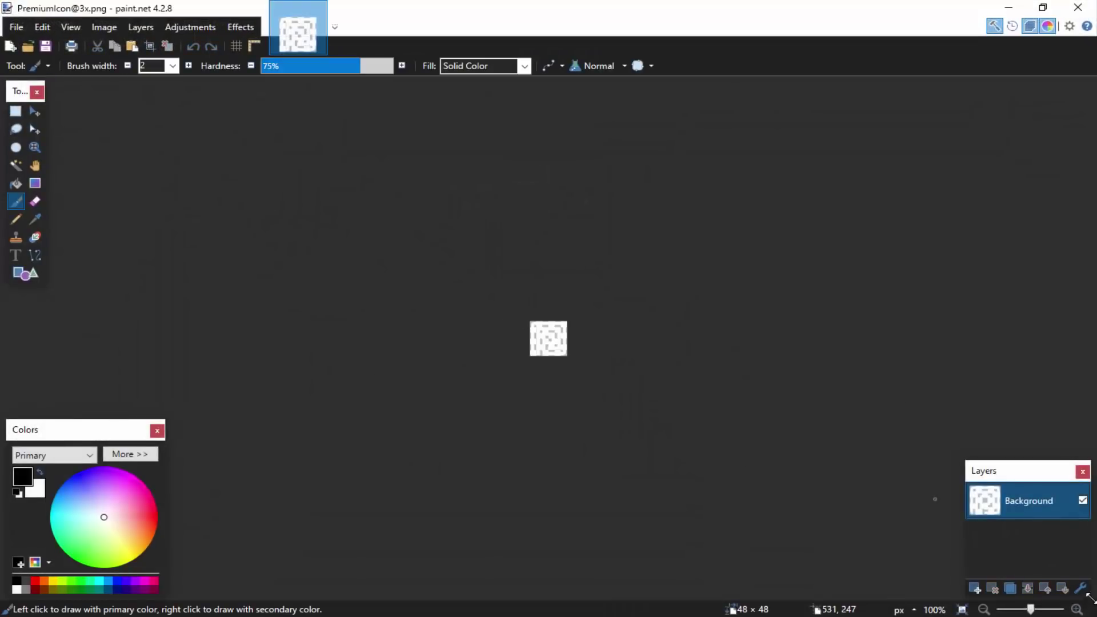
{"action": "left_click", "coordinate": [1078, 608]}
{"action": "left_click", "coordinate": [1078, 608]}
{"action": "key", "text": "s"}
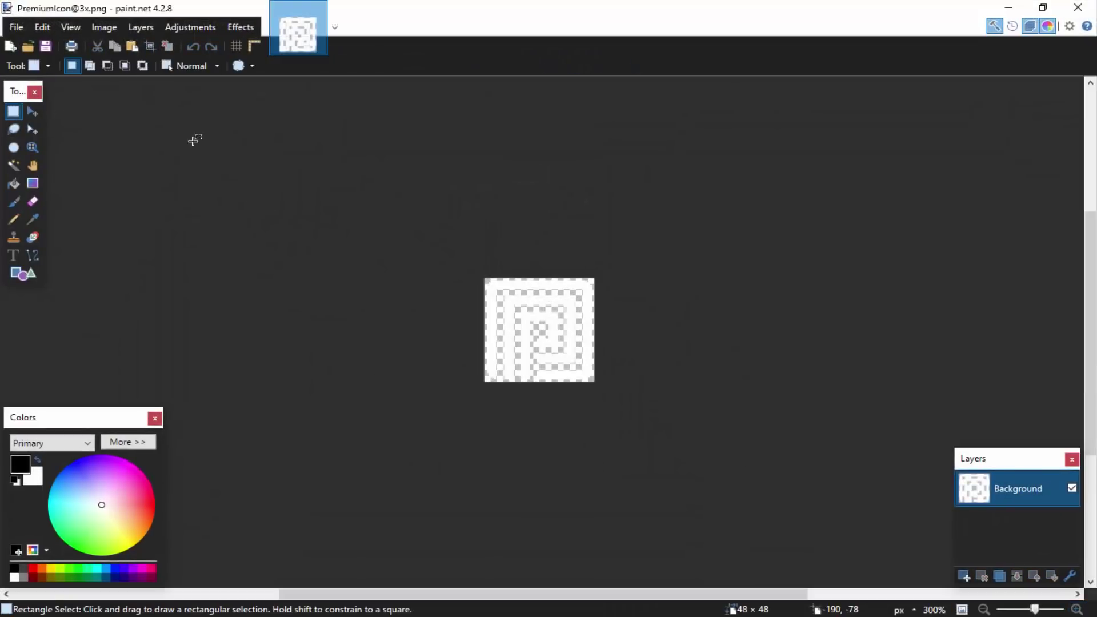
{"action": "key", "text": "ctrl+a"}
{"action": "key", "text": "Delete"}
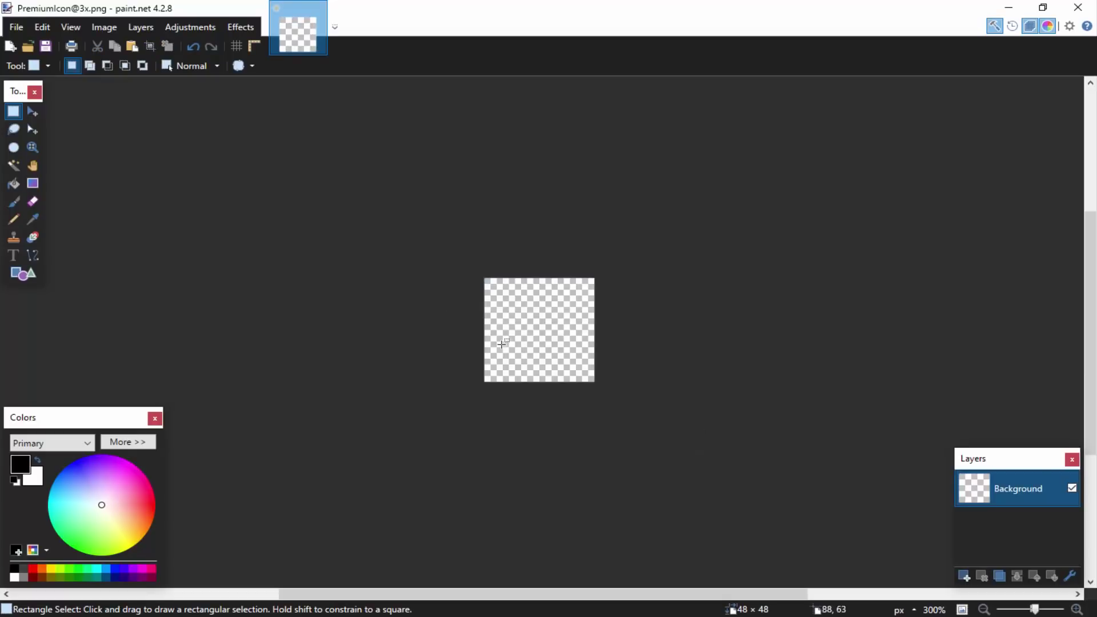
Paste the copied skull picture with the canvas size kept and shrink it to about 55 × 55 pixels
{"action": "key", "text": "ctrl+v"}
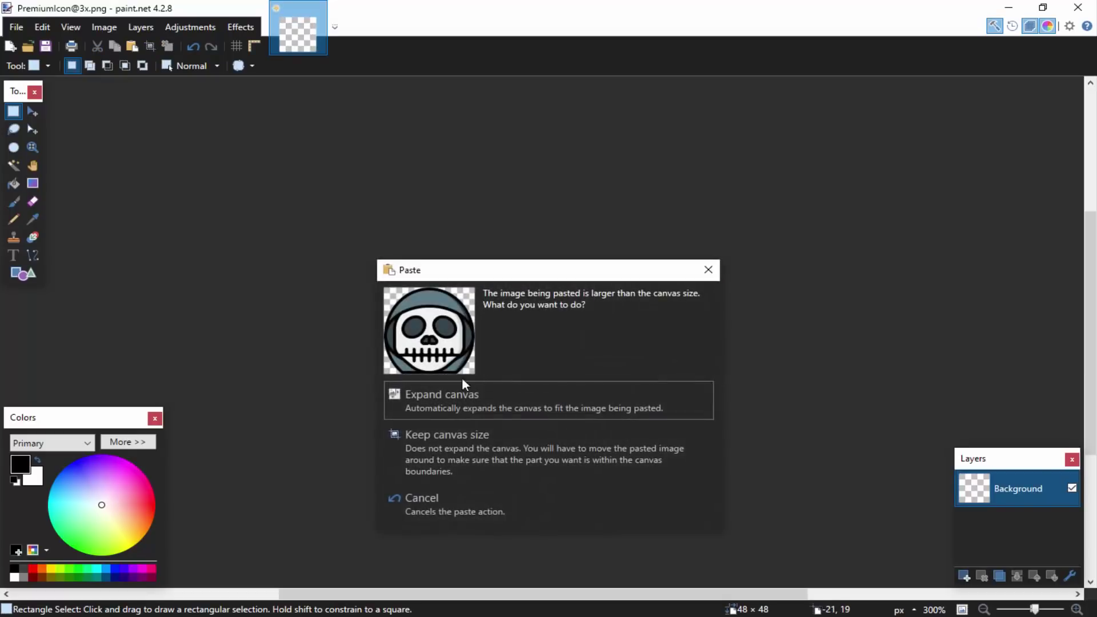
{"action": "left_click", "coordinate": [468, 441]}
{"action": "left_click", "coordinate": [984, 610]}
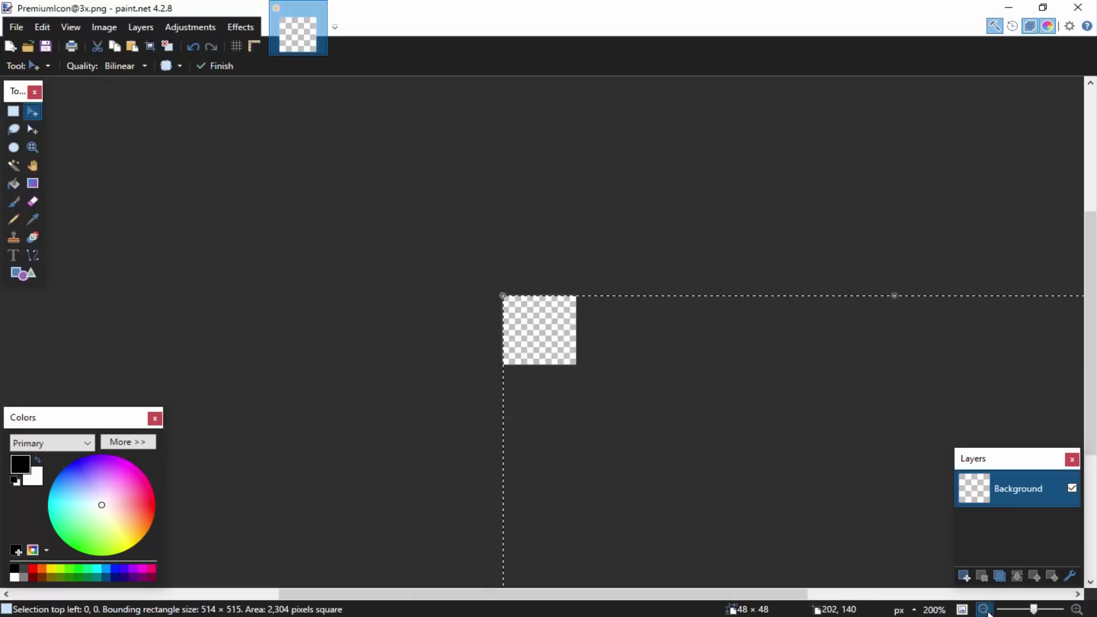
{"action": "left_click", "coordinate": [984, 610]}
{"action": "left_click", "coordinate": [984, 610]}
{"action": "scroll", "coordinate": [767, 436], "scroll_direction": "down", "scroll_amount": 2}
{"action": "left_click_drag", "start_coordinate": [790, 394], "coordinate": [780, 391]}
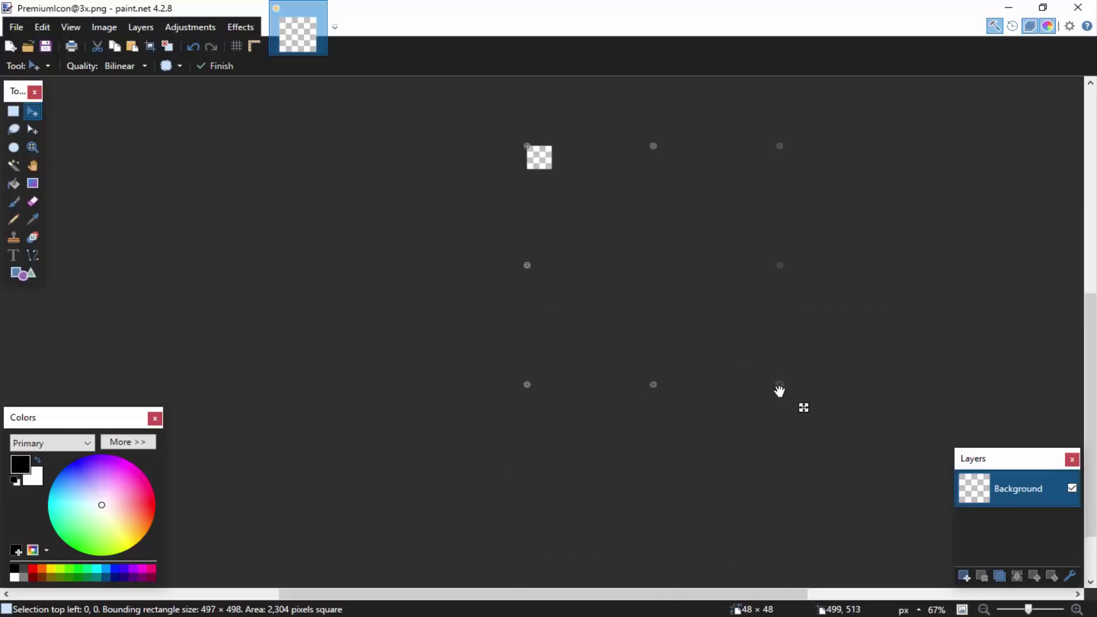
{"action": "left_click_drag", "start_coordinate": [599, 224], "coordinate": [552, 185]}
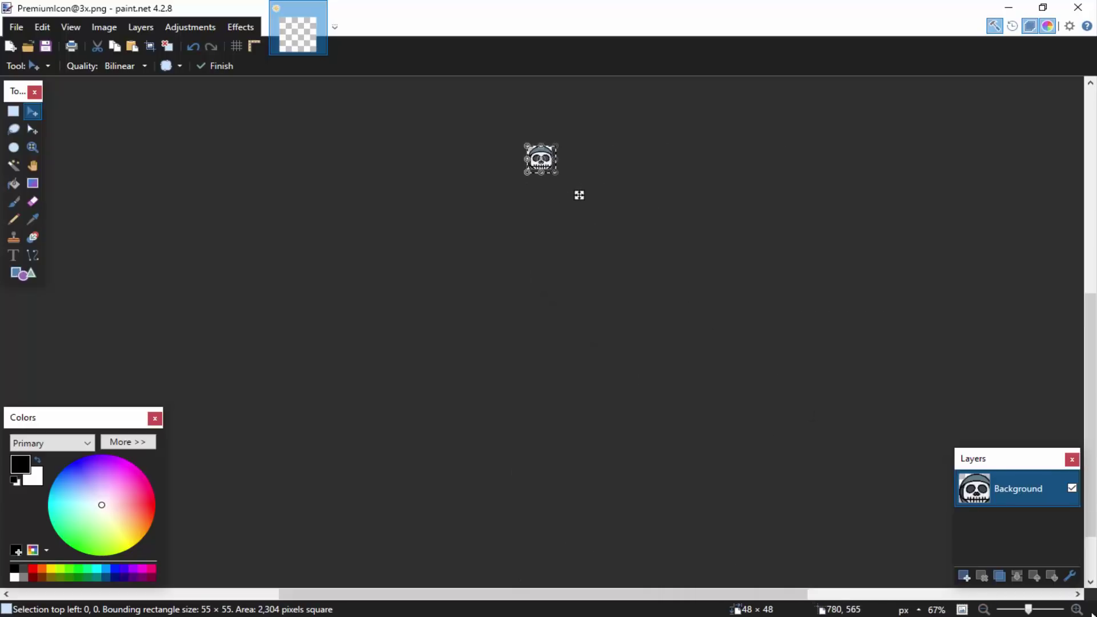
Shrink the pasted skull to 48 × 48 pixels so it fits the canvas exactly, and deselect it
{"action": "left_click", "coordinate": [1077, 609]}
{"action": "left_click", "coordinate": [1077, 610]}
{"action": "left_click", "coordinate": [1077, 610]}
{"action": "left_click", "coordinate": [1078, 610]}
{"action": "left_click", "coordinate": [1077, 610]}
{"action": "left_click", "coordinate": [1077, 610]}
{"action": "scroll", "coordinate": [683, 352], "scroll_direction": "up", "scroll_amount": 1}
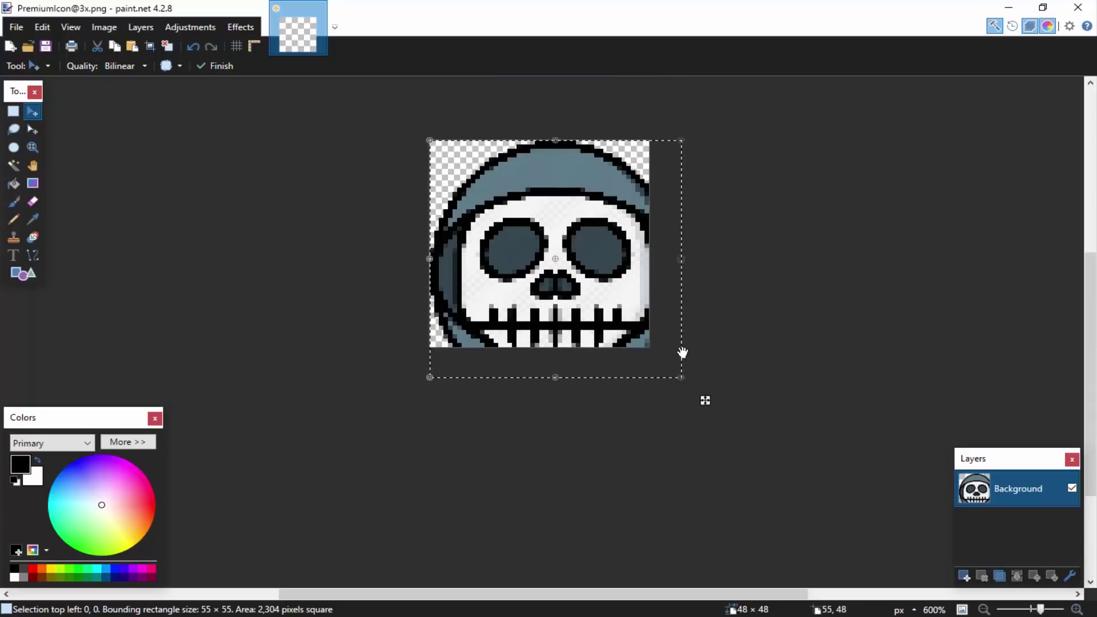
{"action": "left_click_drag", "start_coordinate": [682, 379], "coordinate": [654, 358]}
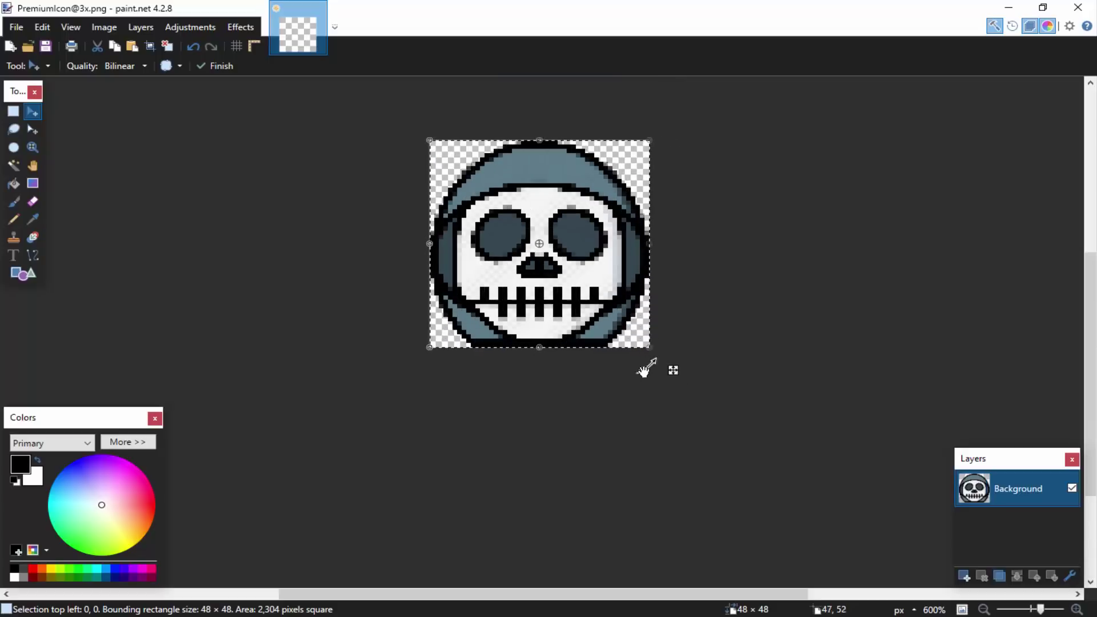
{"action": "scroll", "coordinate": [680, 368], "scroll_direction": "up", "scroll_amount": 2}
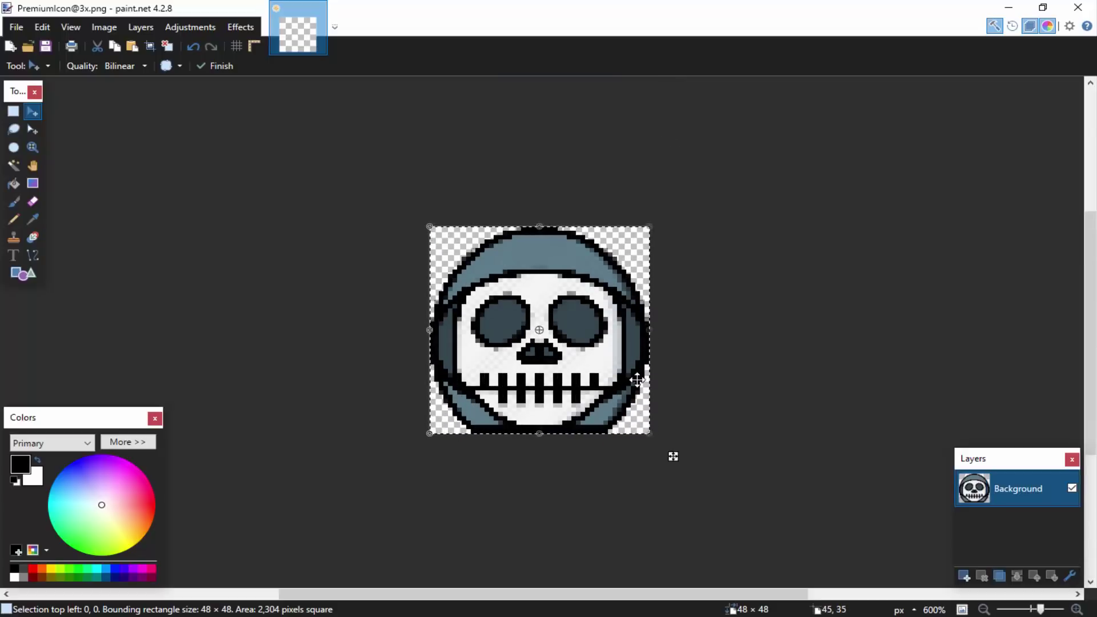
{"action": "key", "text": "ctrl+d"}
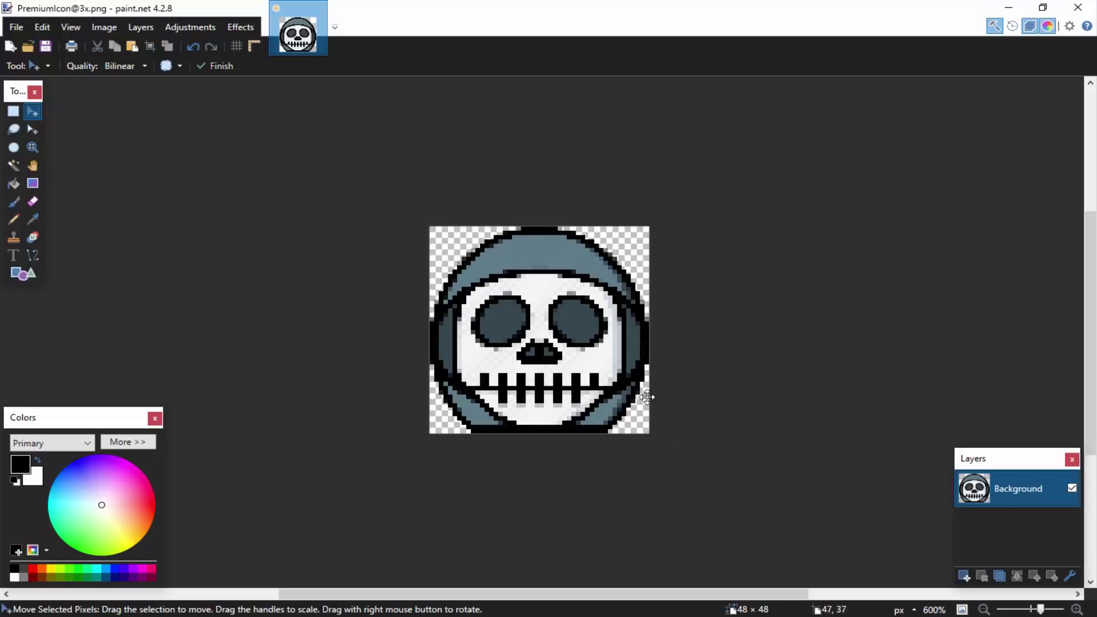
{"action": "left_click", "coordinate": [16, 27]}
{"action": "left_click", "coordinate": [36, 135]}
{"action": "left_click", "coordinate": [673, 429]}
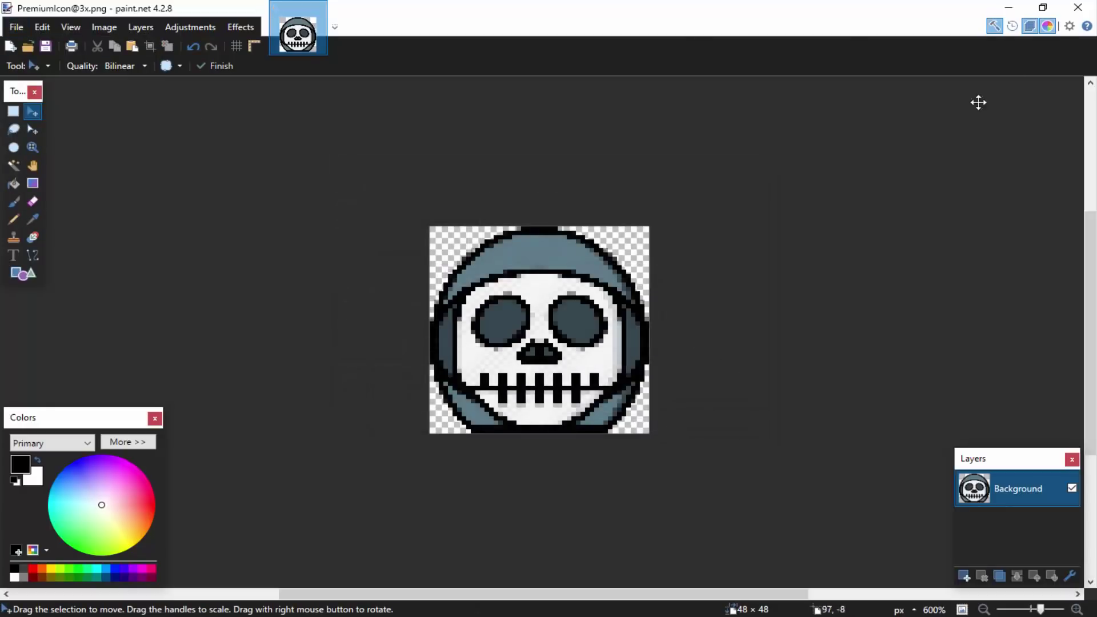
{"action": "left_click", "coordinate": [1077, 8]}
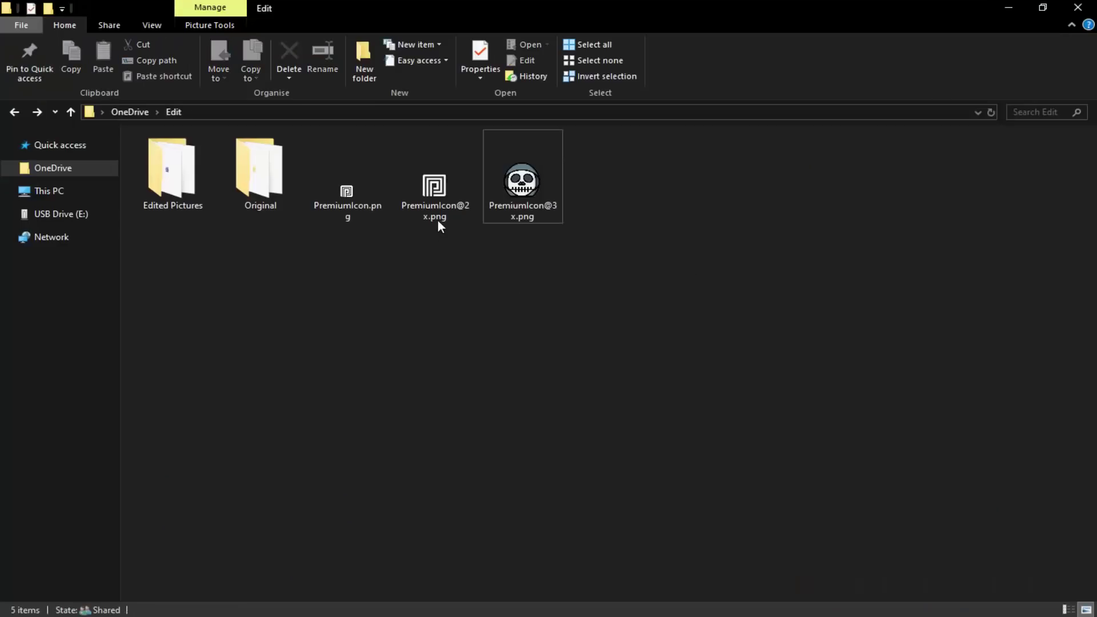
{"action": "left_click", "coordinate": [439, 203]}
{"action": "right_click", "coordinate": [441, 200]}
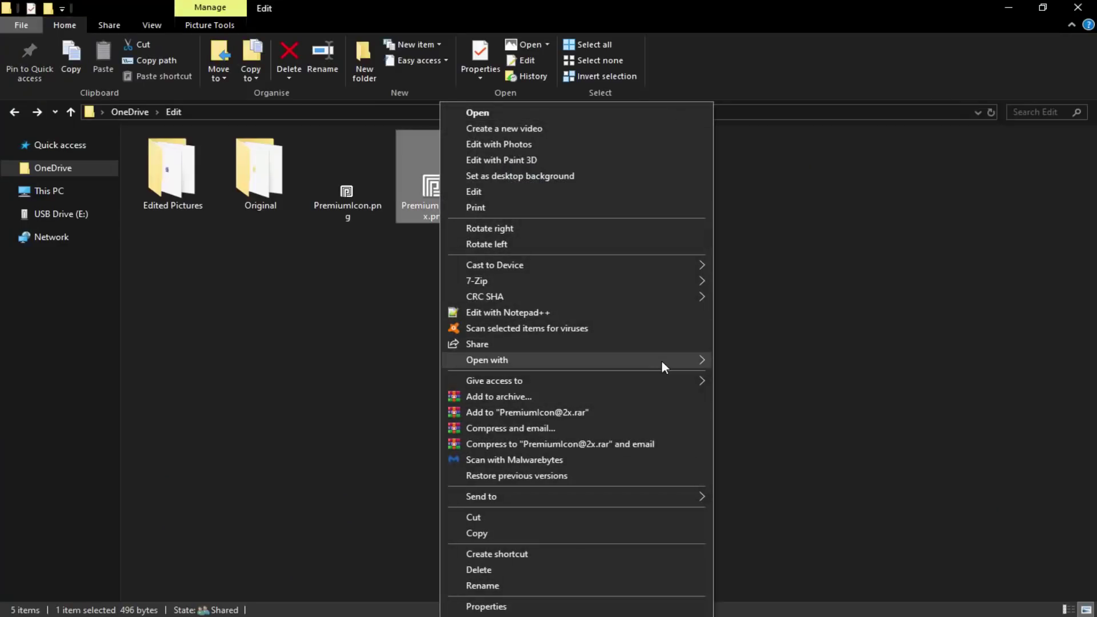
{"action": "mouse_move", "coordinate": [664, 360]}
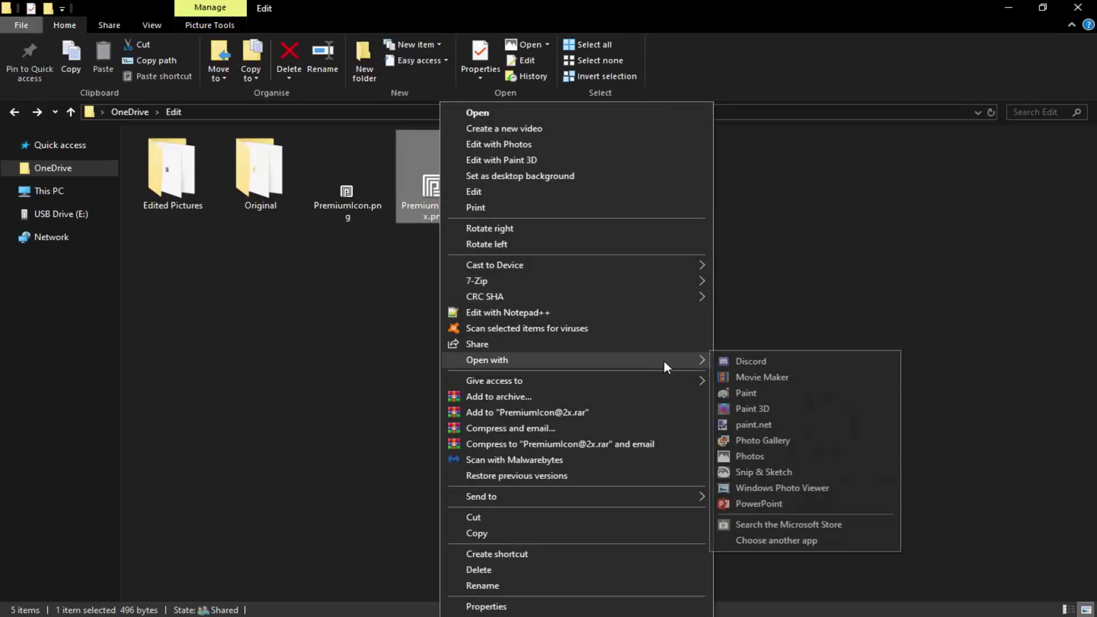
{"action": "left_click", "coordinate": [764, 428]}
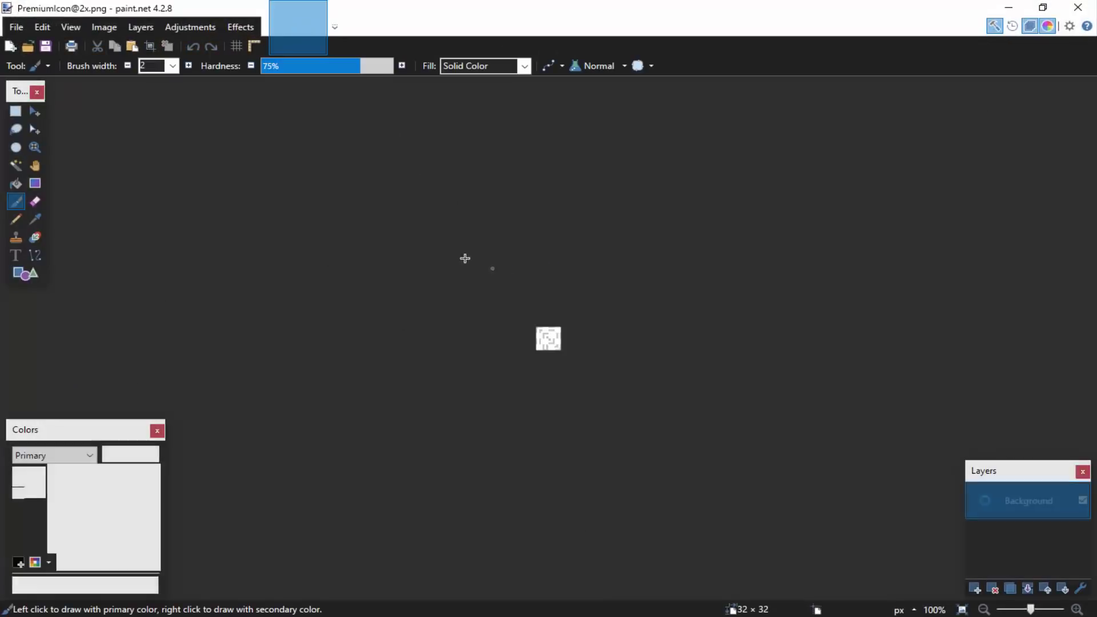
{"action": "left_click", "coordinate": [21, 110]}
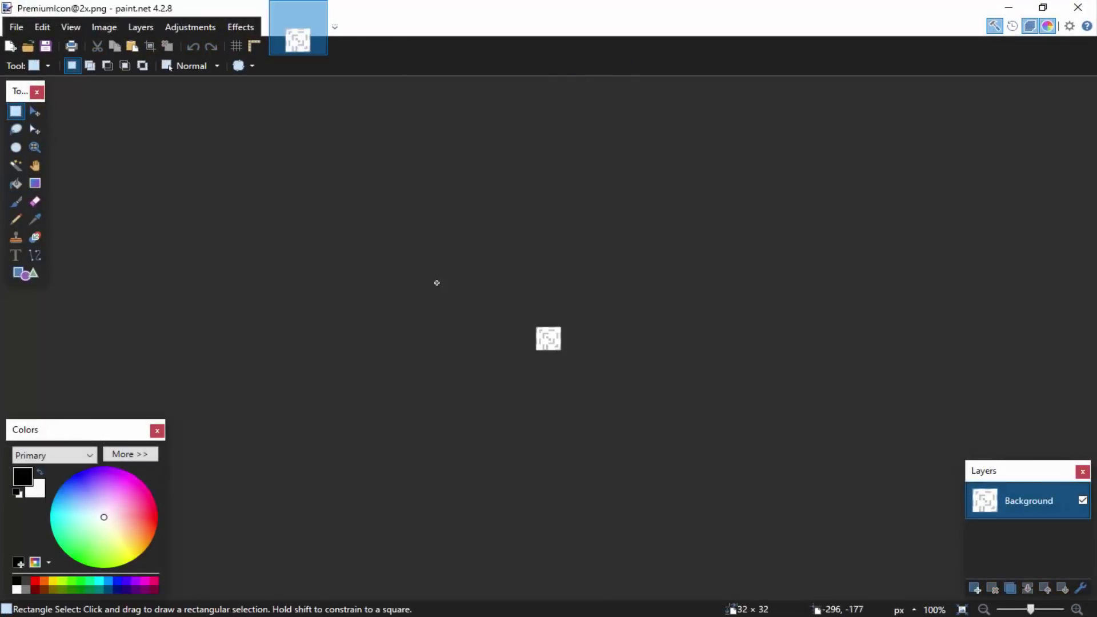
{"action": "key", "text": "ctrl+v"}
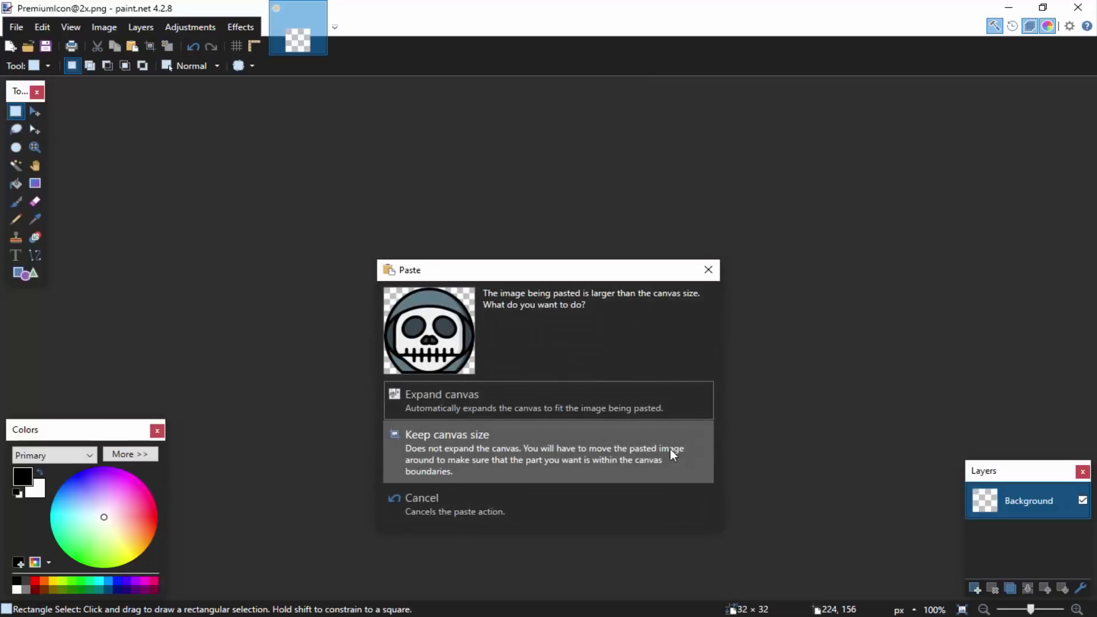
{"action": "left_click", "coordinate": [515, 438]}
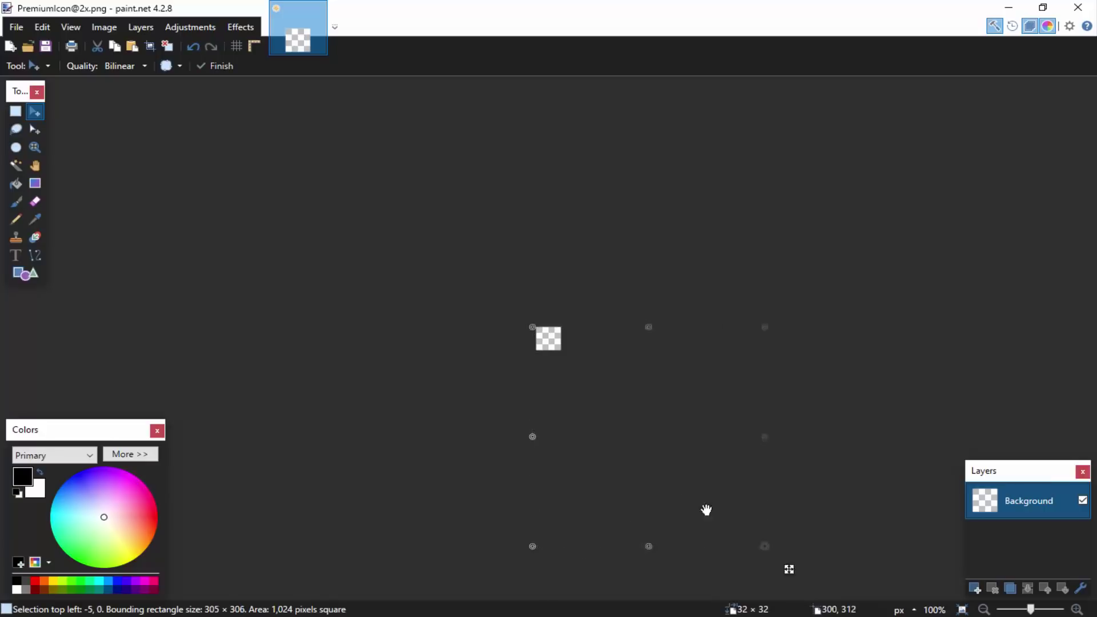
Align the pasted skull with the canvas corner and scale it down to 32 × 32 pixels
{"action": "left_click", "coordinate": [1079, 610]}
{"action": "left_click", "coordinate": [1079, 611]}
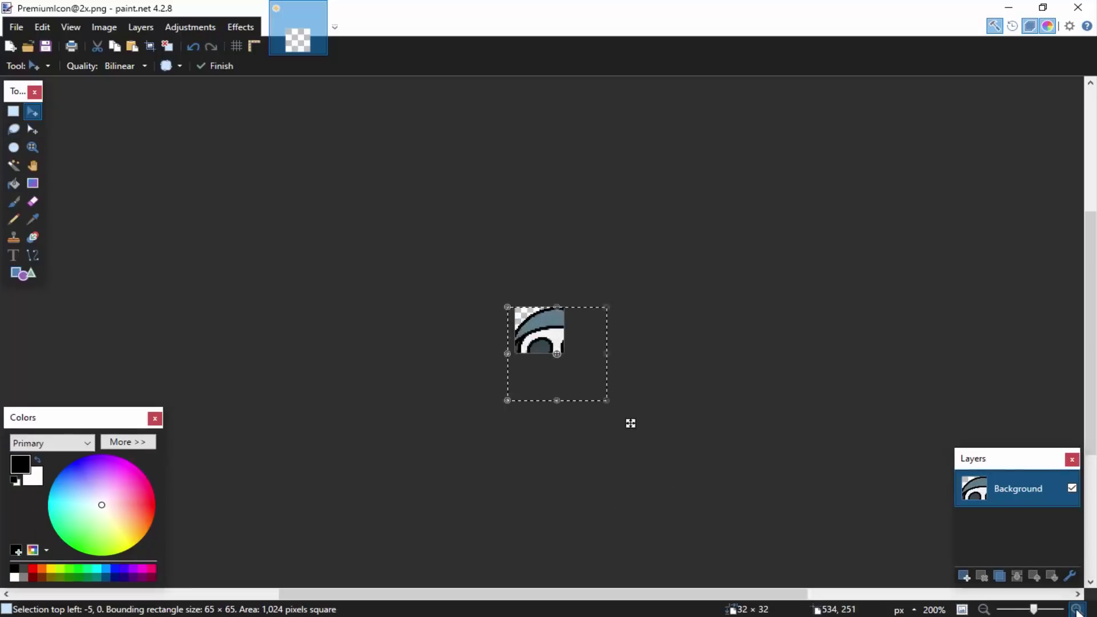
{"action": "left_click", "coordinate": [1079, 611]}
{"action": "left_click", "coordinate": [1079, 610]}
{"action": "left_click", "coordinate": [1079, 610]}
{"action": "left_click", "coordinate": [1079, 611]}
{"action": "left_click_drag", "start_coordinate": [696, 386], "coordinate": [719, 385]}
{"action": "left_click_drag", "start_coordinate": [763, 538], "coordinate": [619, 410]}
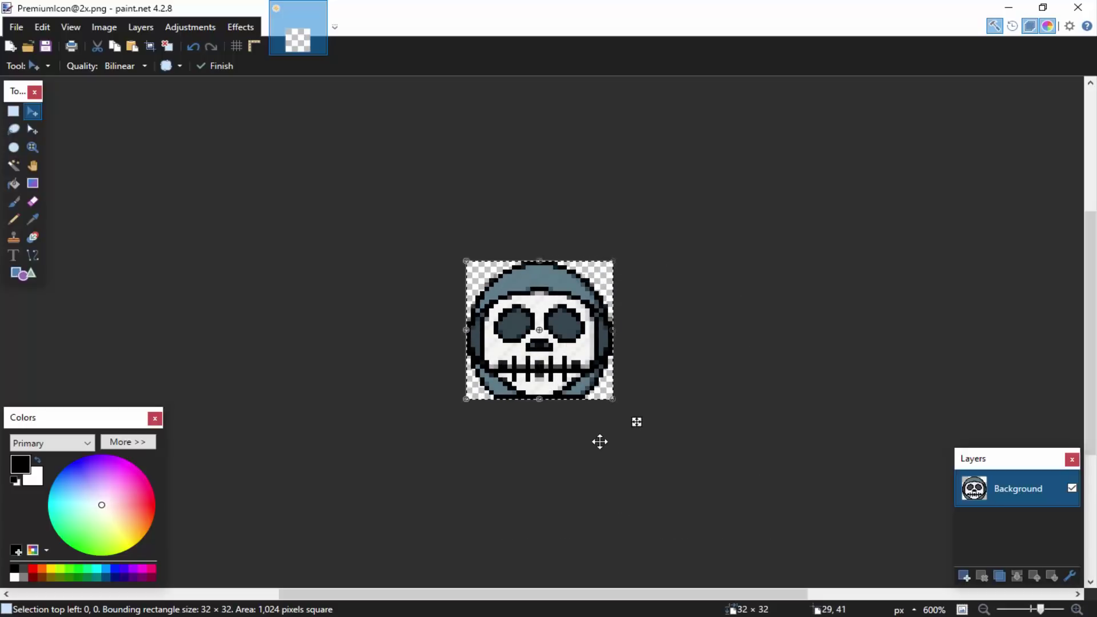
{"action": "left_click", "coordinate": [15, 28]}
{"action": "left_click", "coordinate": [54, 135]}
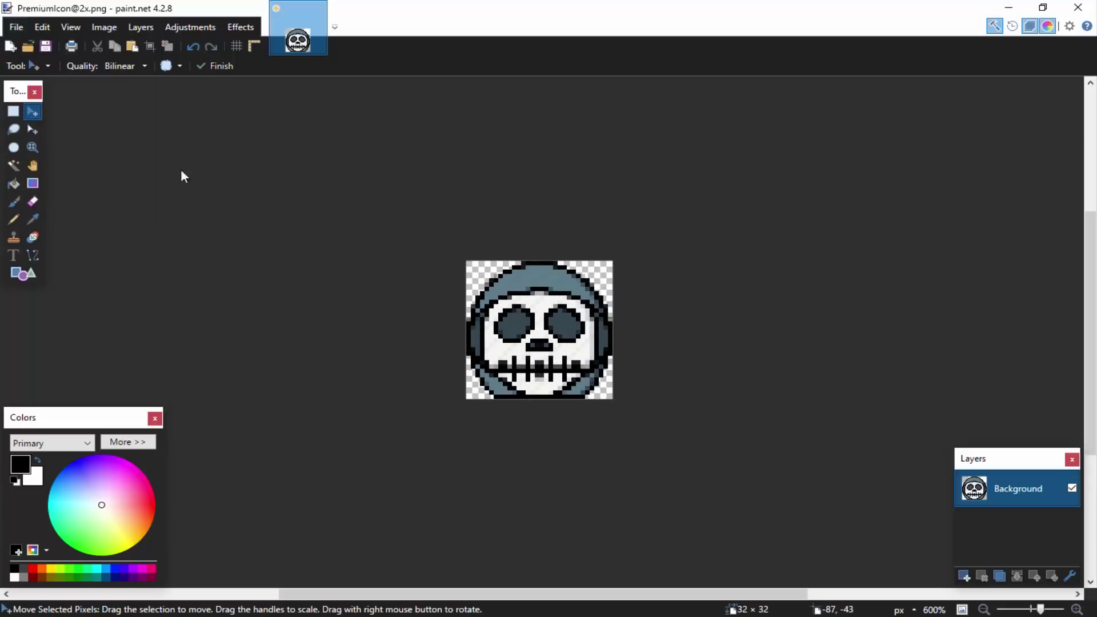
{"action": "left_click", "coordinate": [667, 433]}
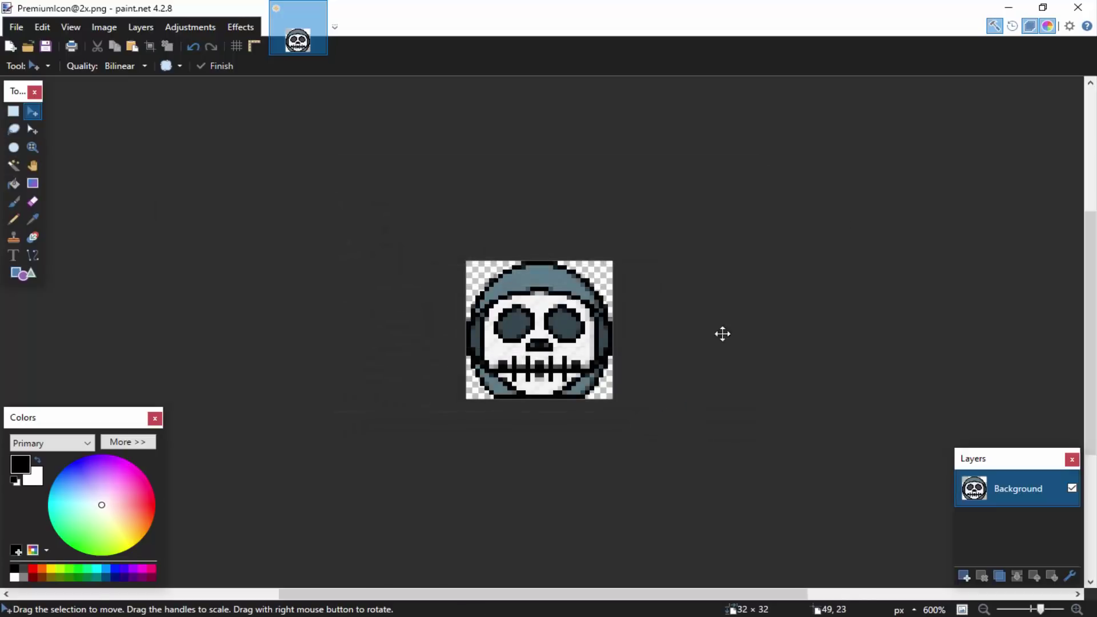
{"action": "left_click", "coordinate": [1078, 8]}
Open PremiumIcon.png from the Edit folder in paint.net
{"action": "left_click", "coordinate": [348, 197]}
{"action": "right_click", "coordinate": [348, 197]}
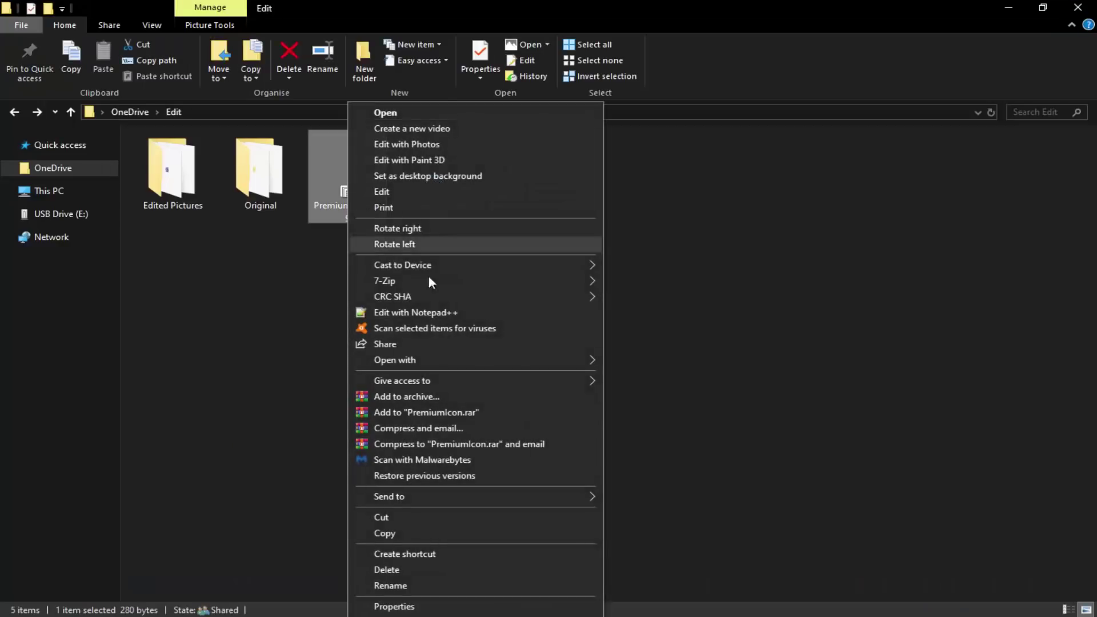
{"action": "mouse_move", "coordinate": [585, 360]}
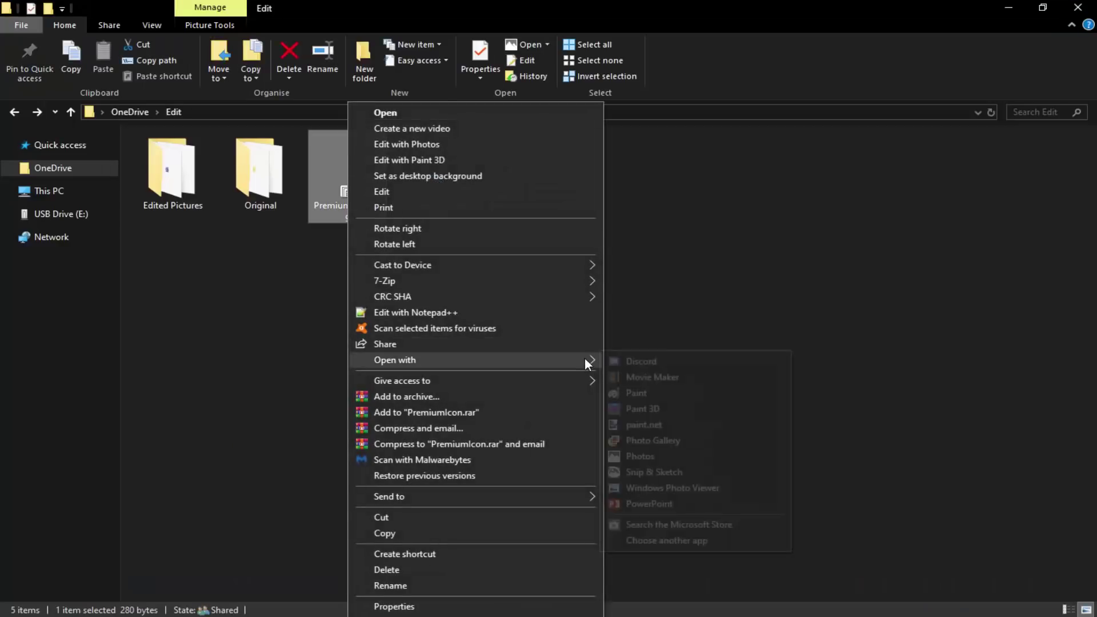
{"action": "left_click", "coordinate": [654, 426]}
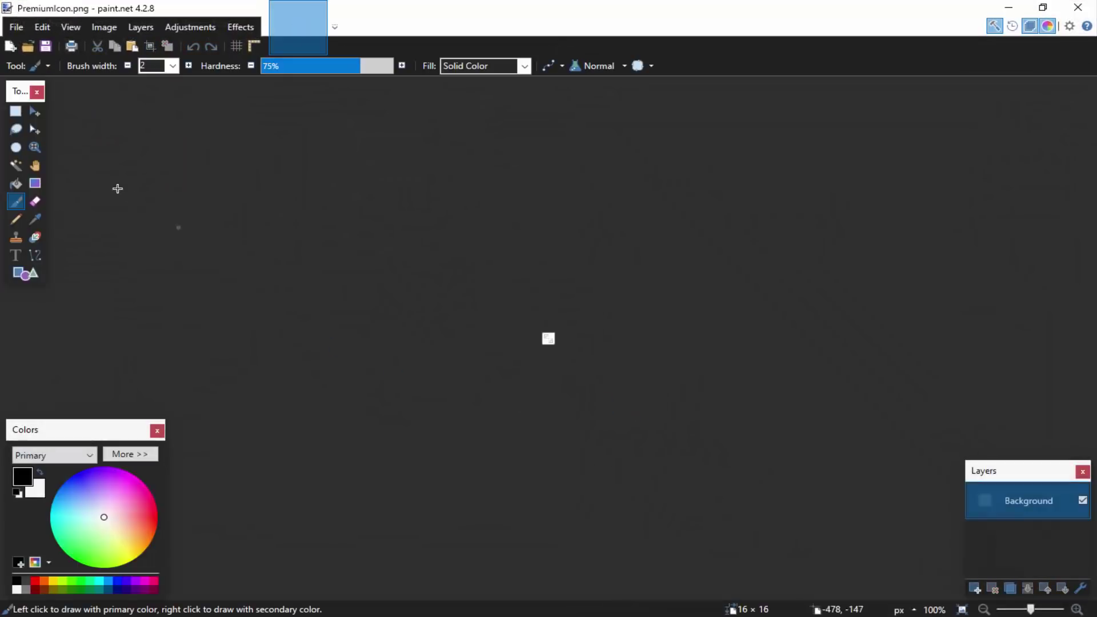
Replace the original icon in PremiumIcon.png with the pasted skull picture, keeping the canvas size and scaling the skull to 16 × 16 pixels
{"action": "key", "text": "ctrl+a"}
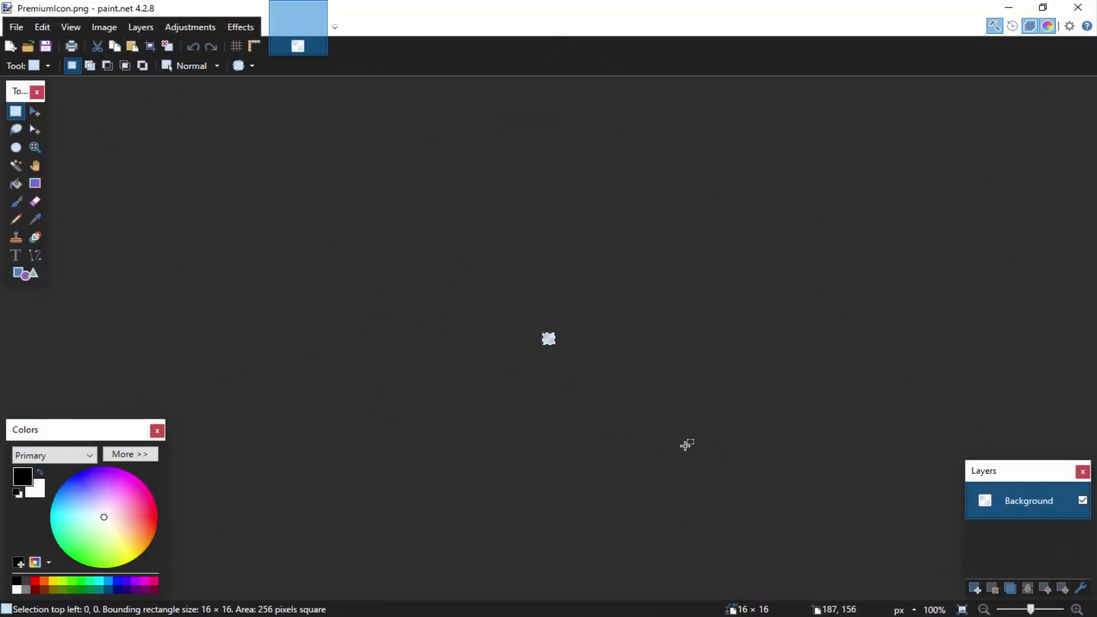
{"action": "left_click", "coordinate": [1077, 609]}
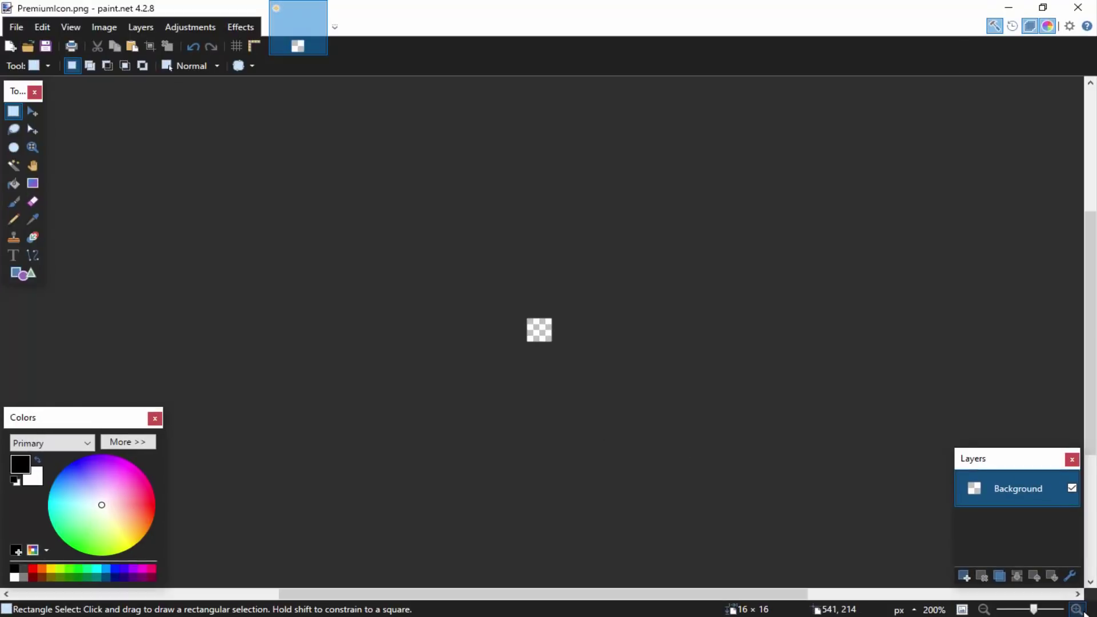
{"action": "key", "text": "ctrl+v"}
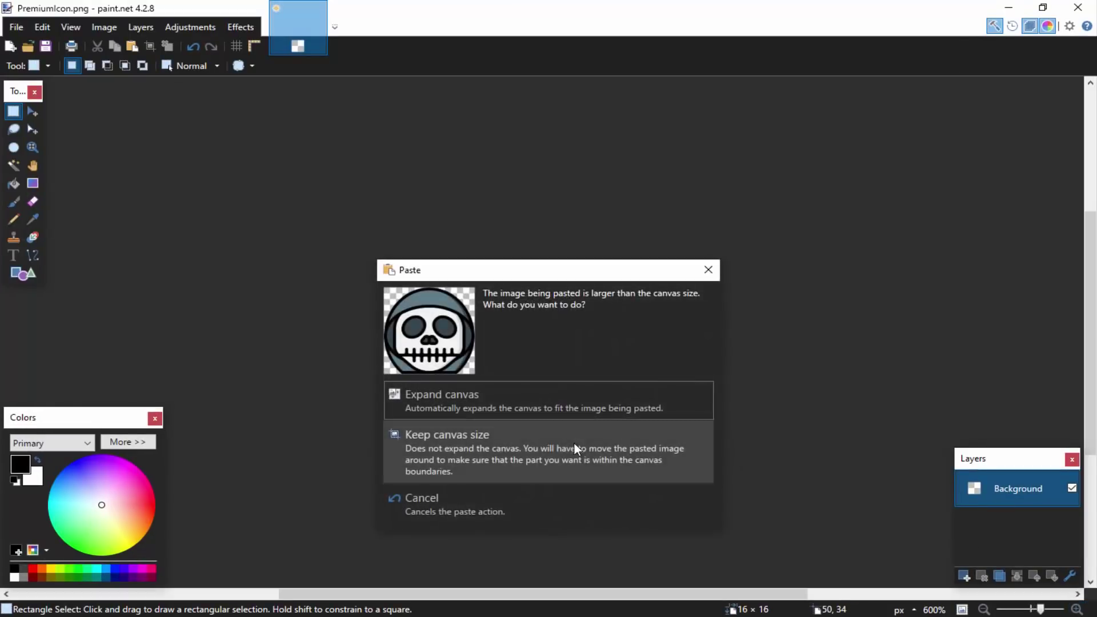
{"action": "left_click", "coordinate": [574, 441]}
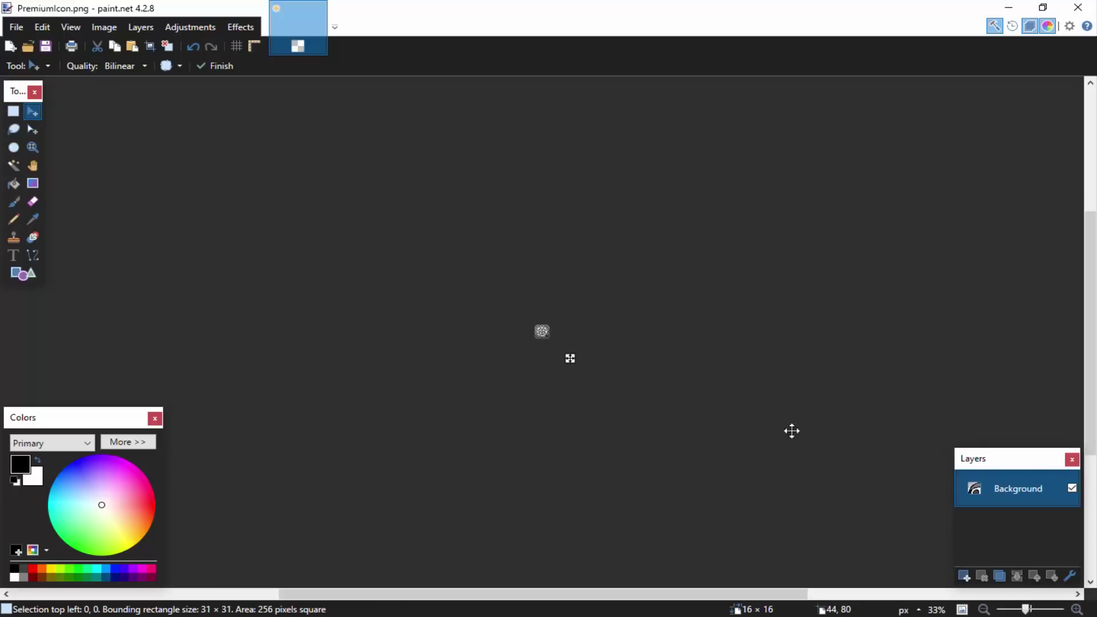
{"action": "double_click", "coordinate": [1077, 611]}
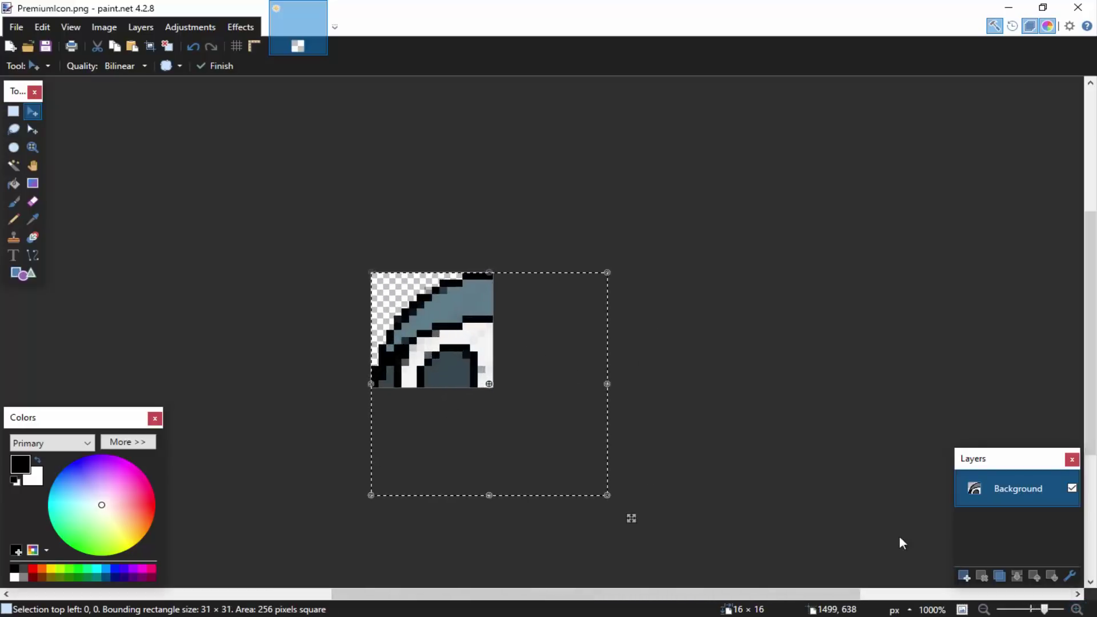
{"action": "left_click_drag", "start_coordinate": [607, 496], "coordinate": [501, 395]}
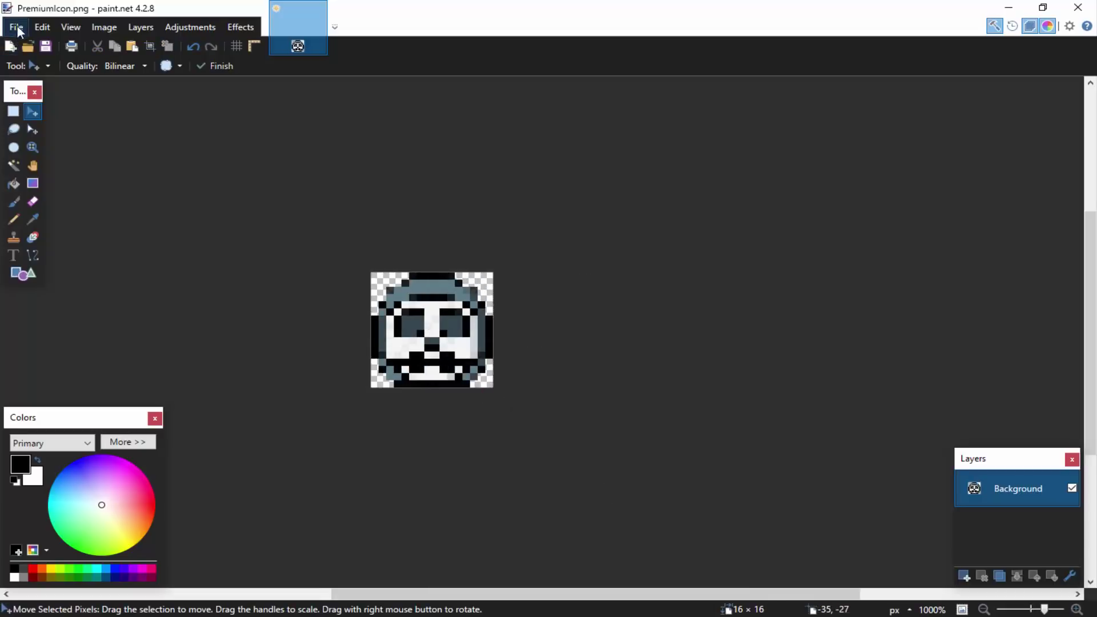
Save the edited PremiumIcon.png with the offered saving settings and close the image editor
{"action": "left_click", "coordinate": [17, 28]}
{"action": "left_click", "coordinate": [57, 136]}
{"action": "left_click", "coordinate": [670, 429]}
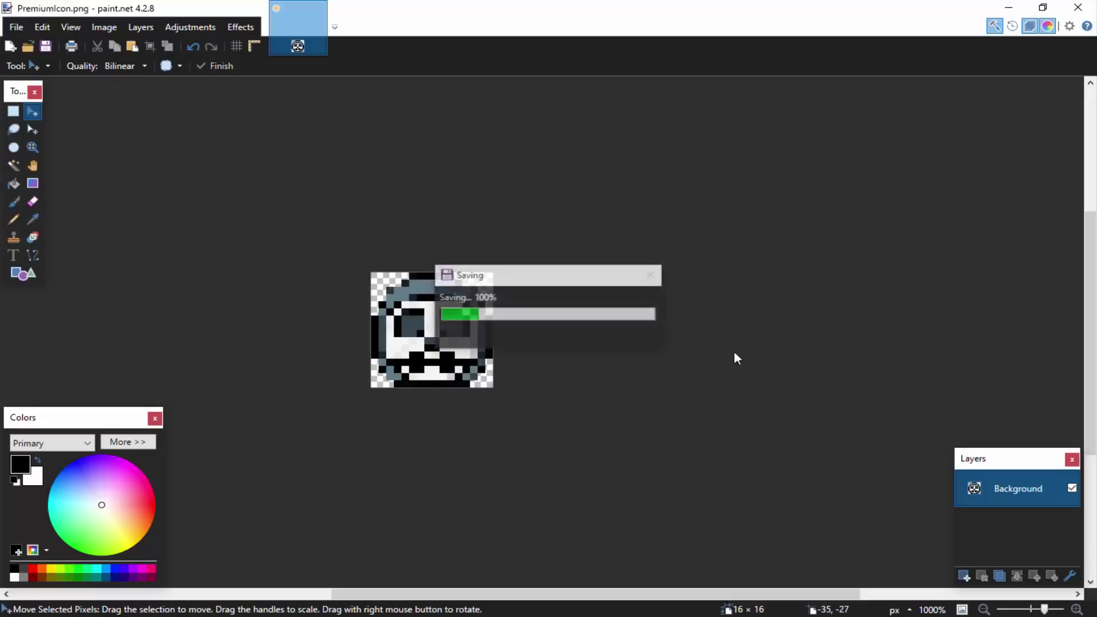
{"action": "left_click", "coordinate": [1080, 7]}
{"action": "left_click_drag", "start_coordinate": [813, 332], "coordinate": [337, 175]}
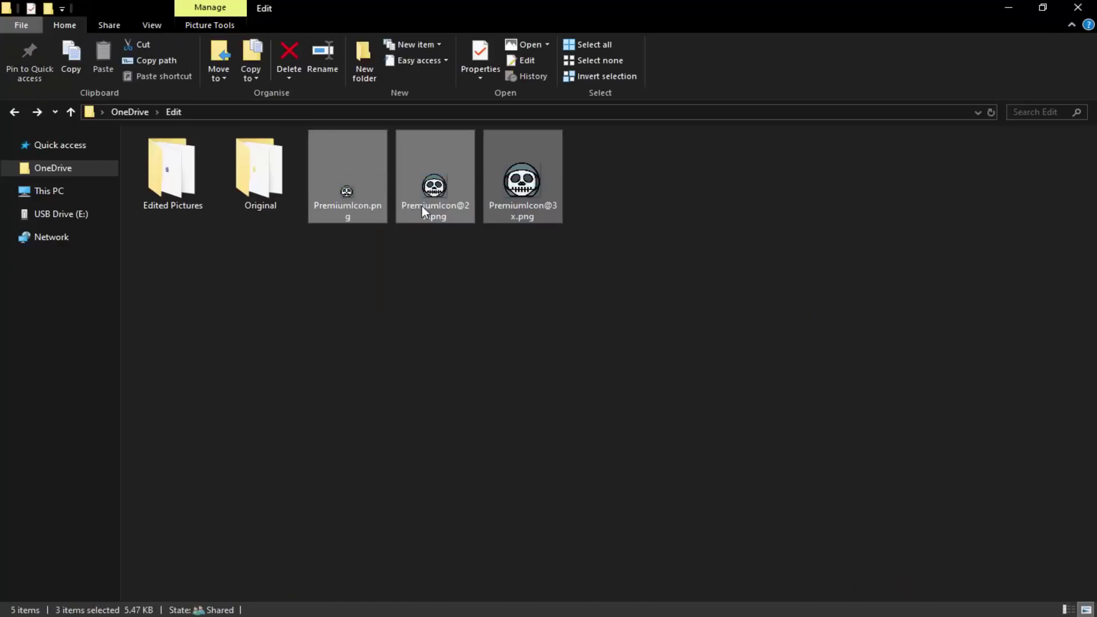
{"action": "right_click", "coordinate": [453, 178]}
{"action": "left_click", "coordinate": [509, 532]}
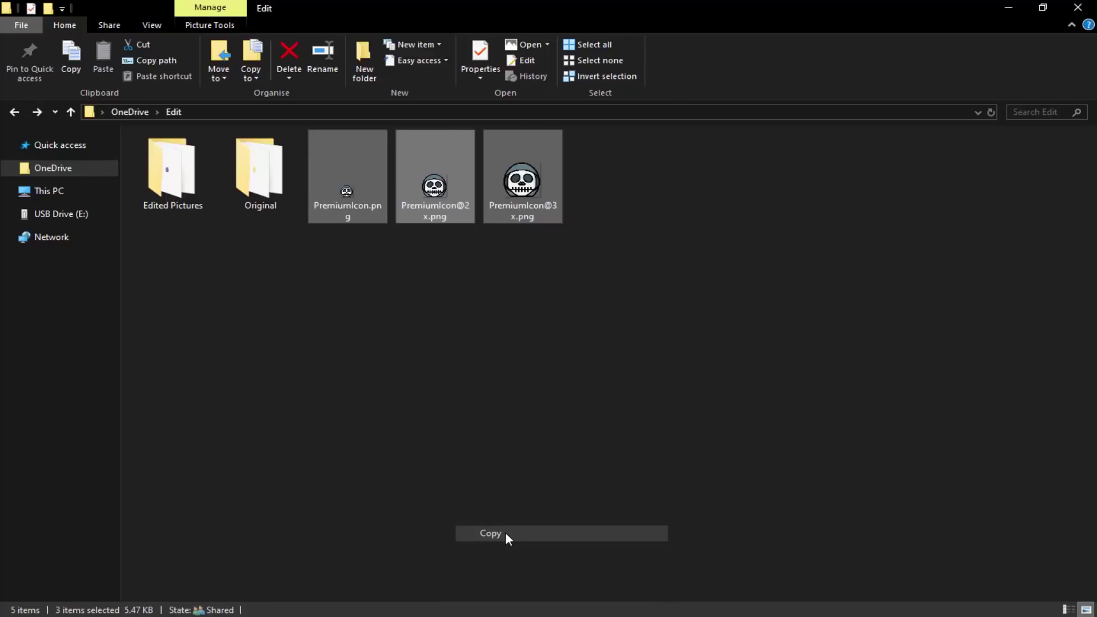
Paste the copied skull icons into Roblox's PlayerList folder, replacing the same-named files and granting administrator permission for all current items
{"action": "mouse_move", "coordinate": [165, 616]}
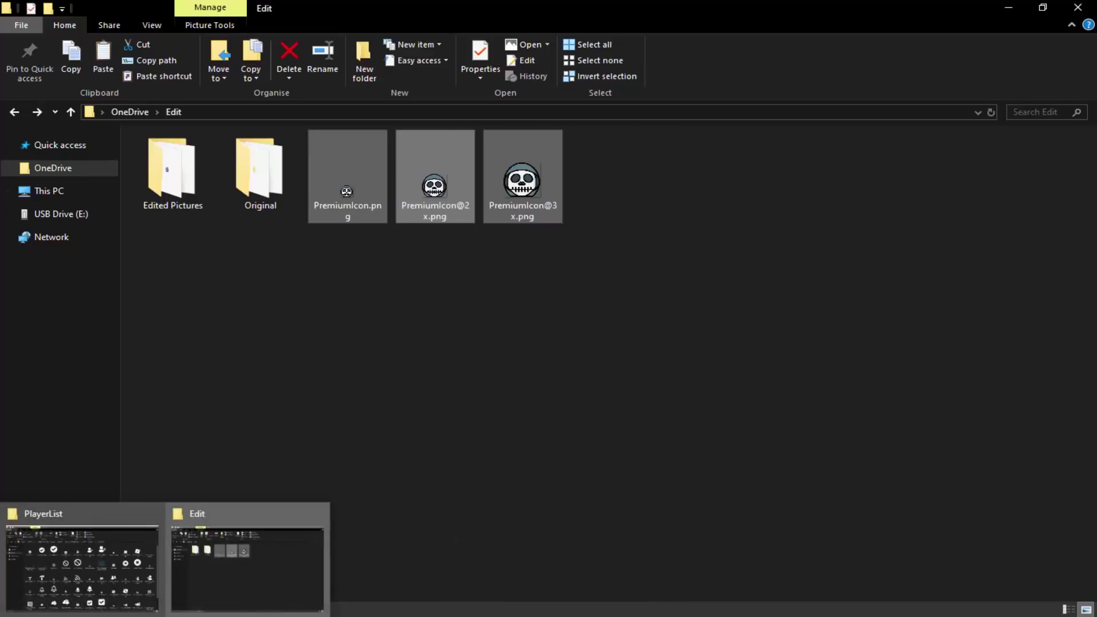
{"action": "left_click", "coordinate": [98, 570]}
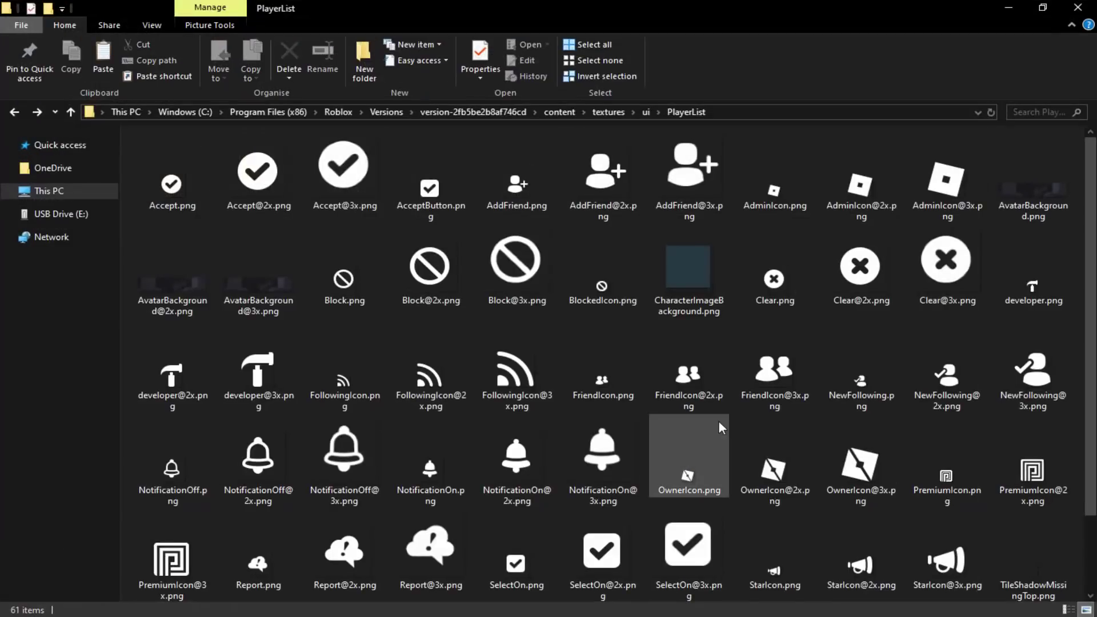
{"action": "scroll", "coordinate": [709, 429], "scroll_direction": "down", "scroll_amount": 1}
{"action": "right_click", "coordinate": [730, 527]}
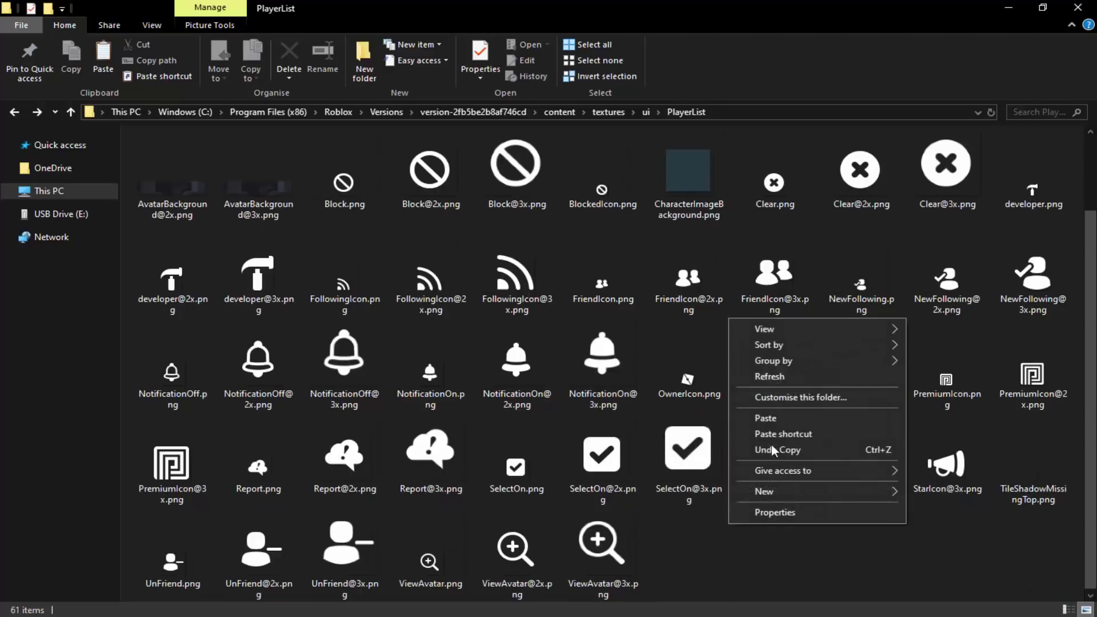
{"action": "left_click", "coordinate": [762, 419]}
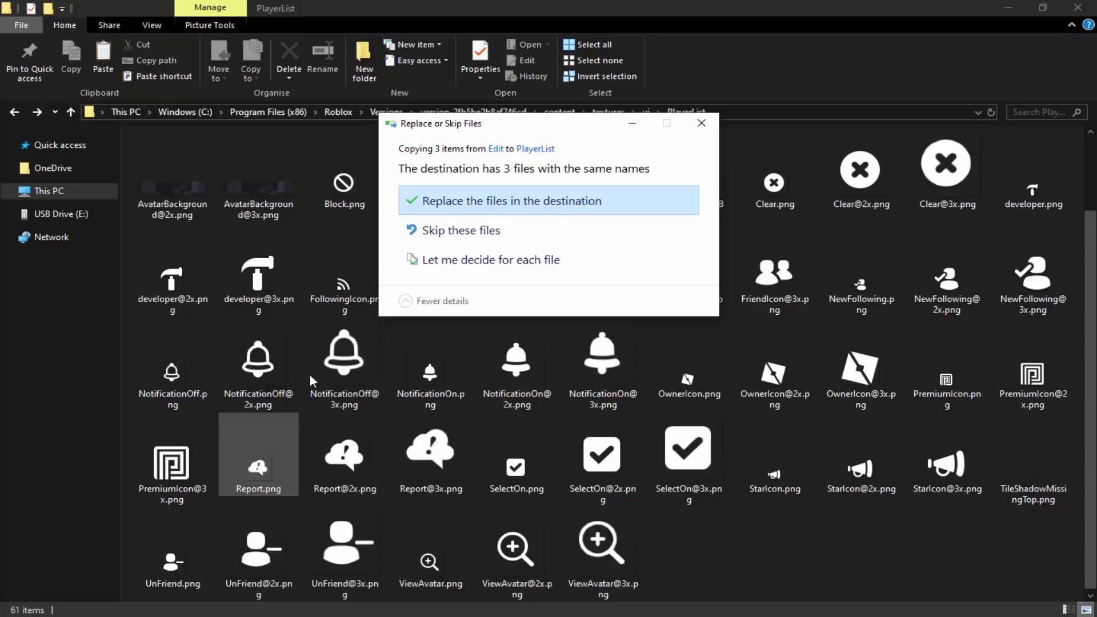
{"action": "left_click", "coordinate": [620, 202]}
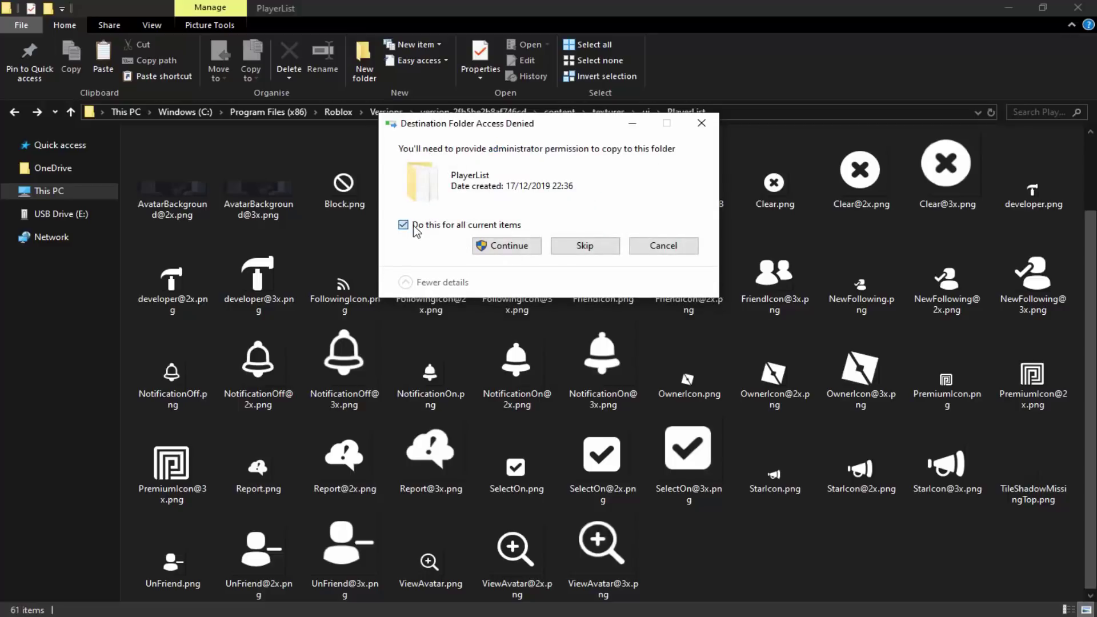
{"action": "left_click", "coordinate": [507, 246]}
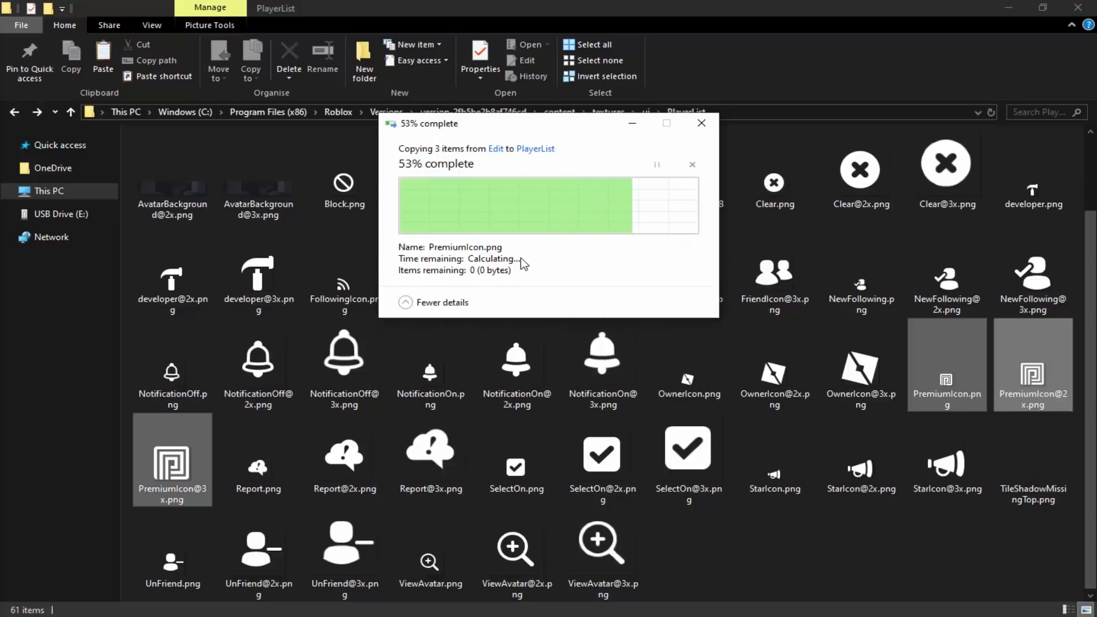
{"action": "left_click", "coordinate": [842, 554]}
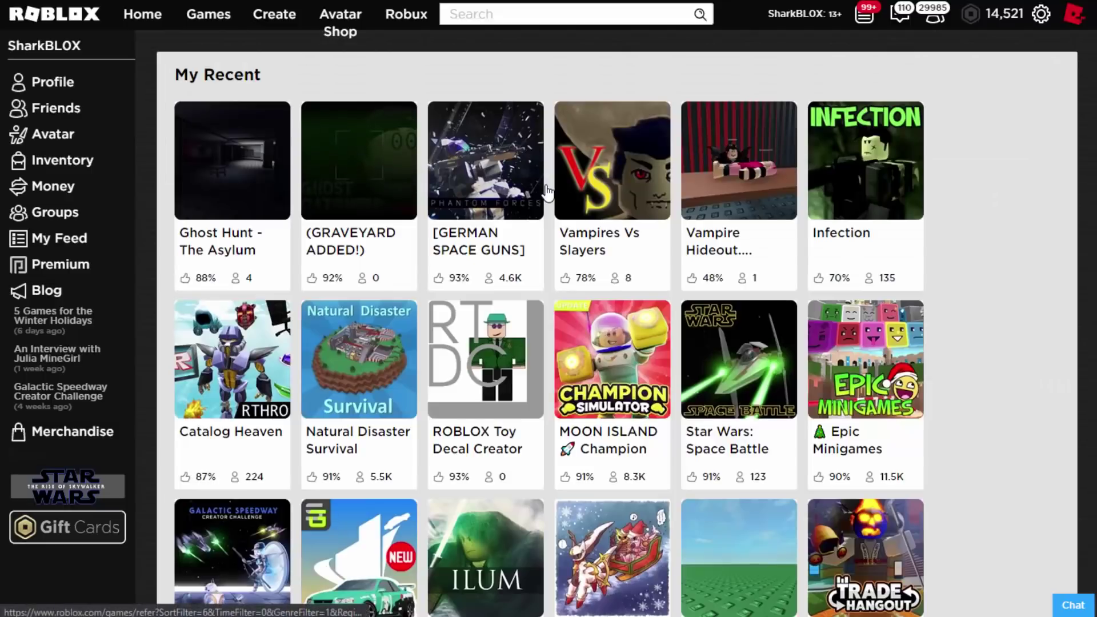
Find The Streets among the recent games on the Roblox website and launch it
{"action": "scroll", "coordinate": [548, 192], "scroll_direction": "down", "scroll_amount": 1}
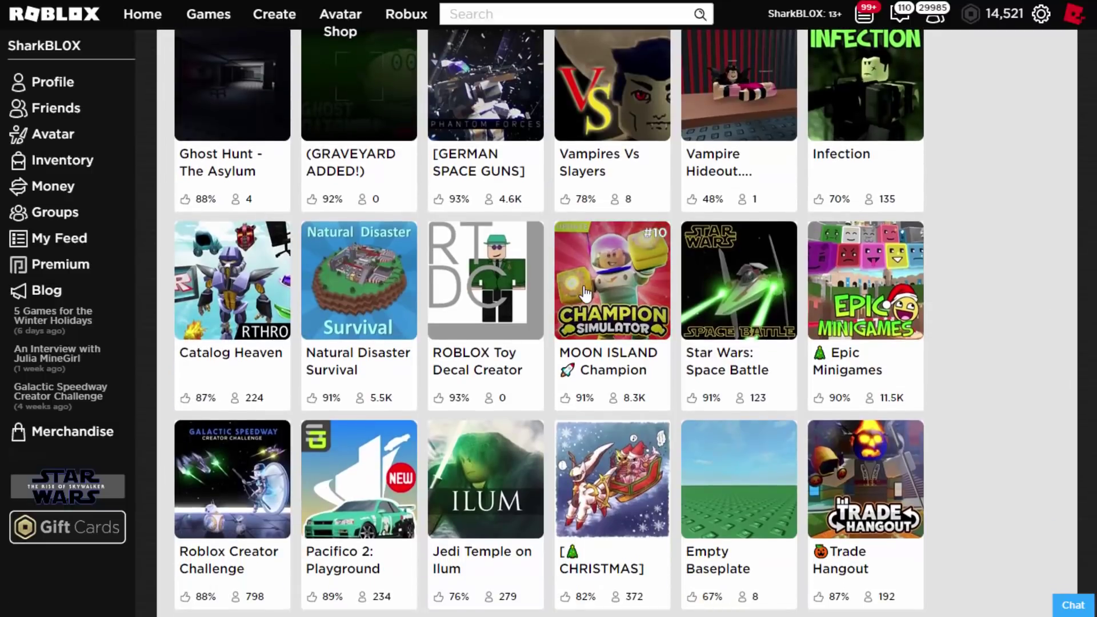
{"action": "scroll", "coordinate": [267, 234], "scroll_direction": "down", "scroll_amount": 6}
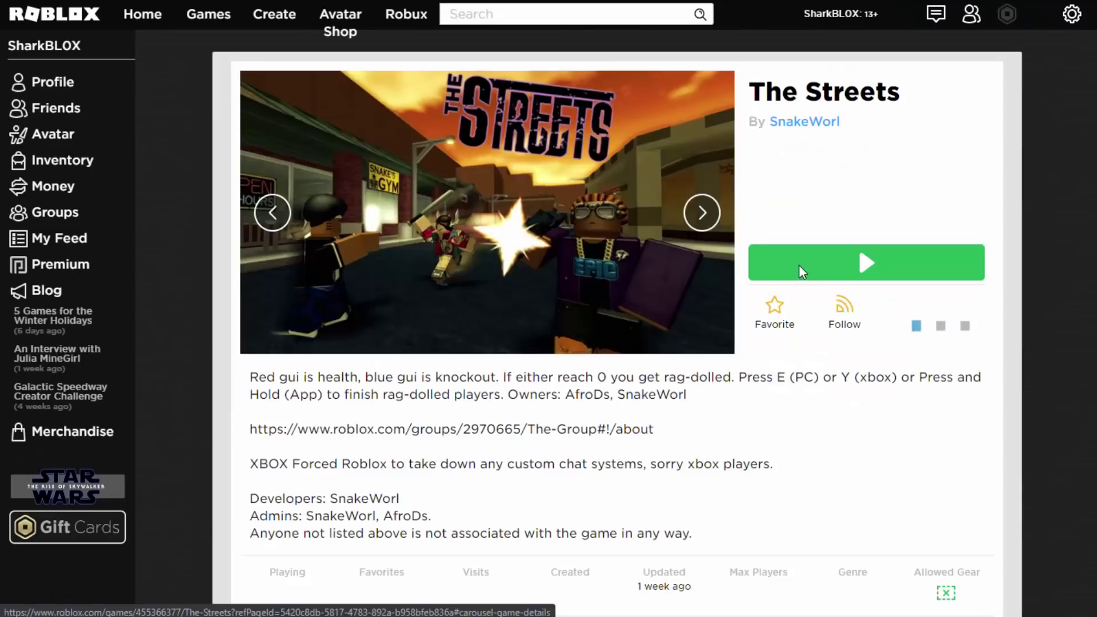
{"action": "left_click", "coordinate": [805, 263]}
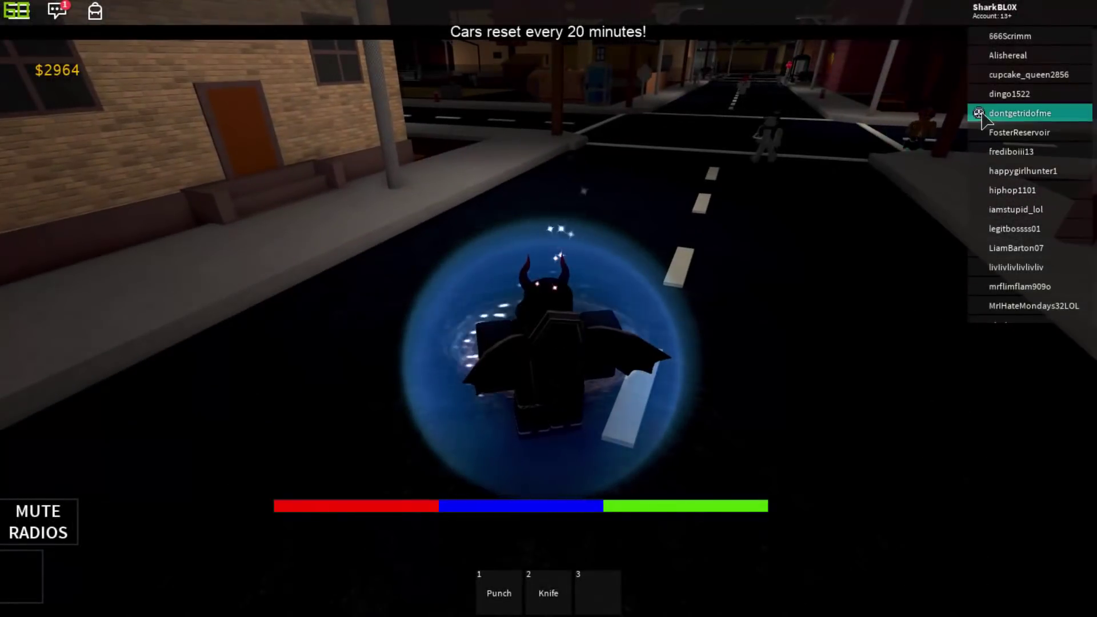
Look through the in-game player list to check the icons beside the premium members' names
{"action": "key", "text": "d"}
{"action": "left_click", "coordinate": [1006, 115]}
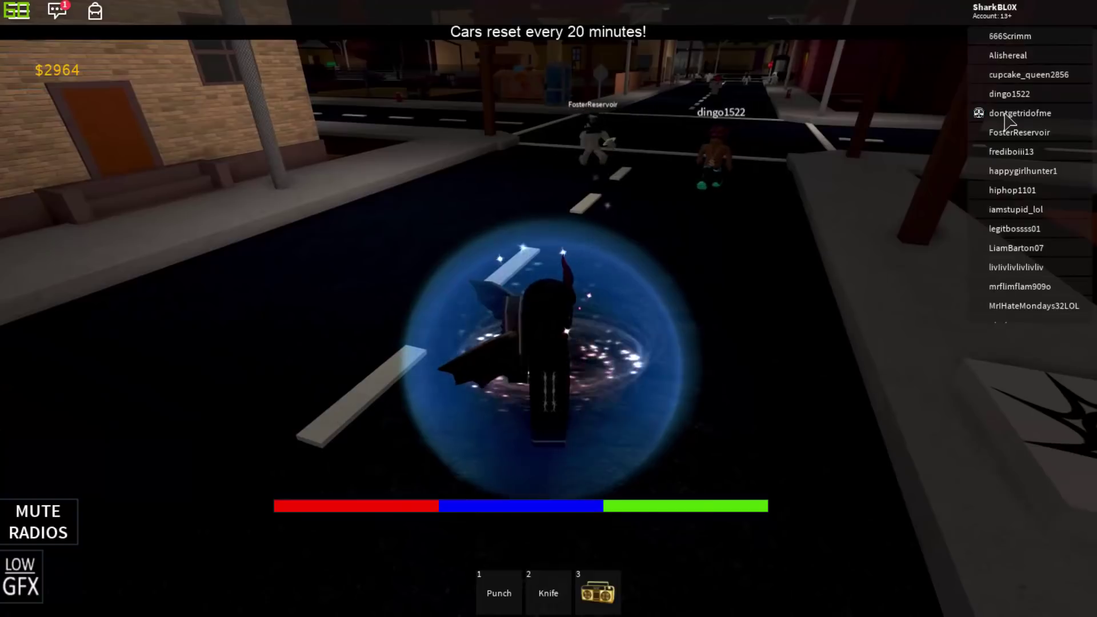
{"action": "scroll", "coordinate": [1020, 252], "scroll_direction": "down", "scroll_amount": 5}
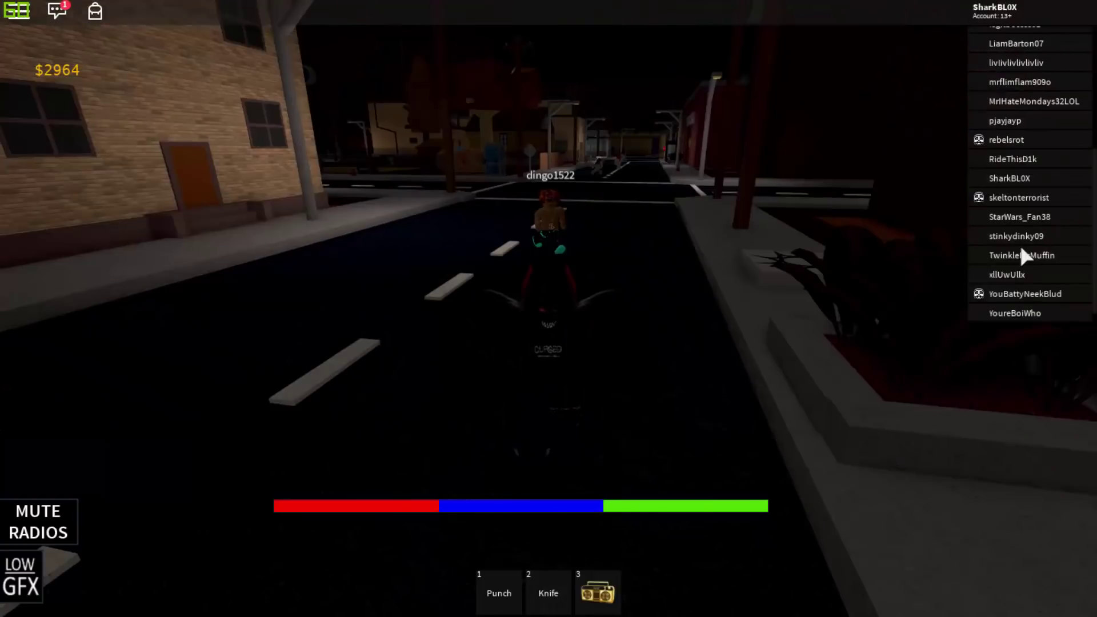
{"action": "key", "text": "w"}
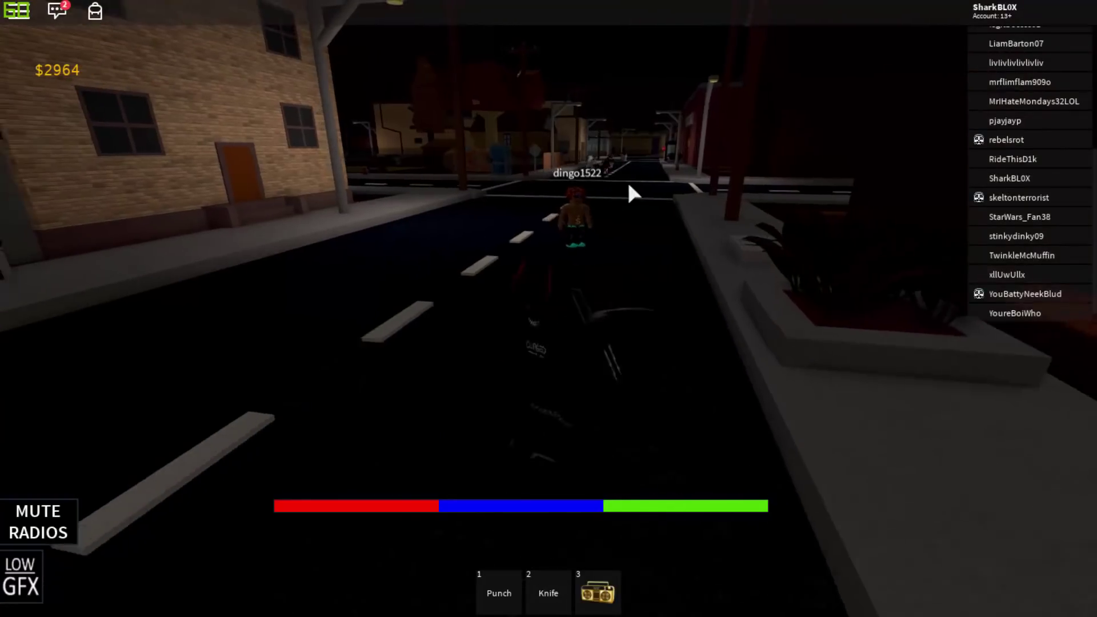
{"action": "key", "text": "w"}
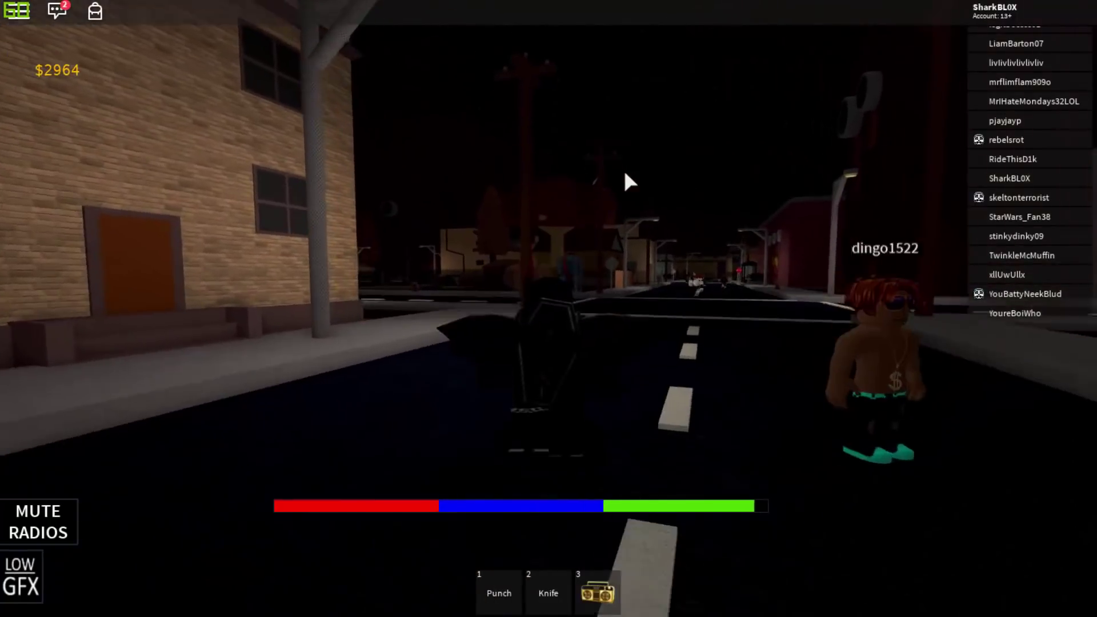
{"action": "key", "text": "s"}
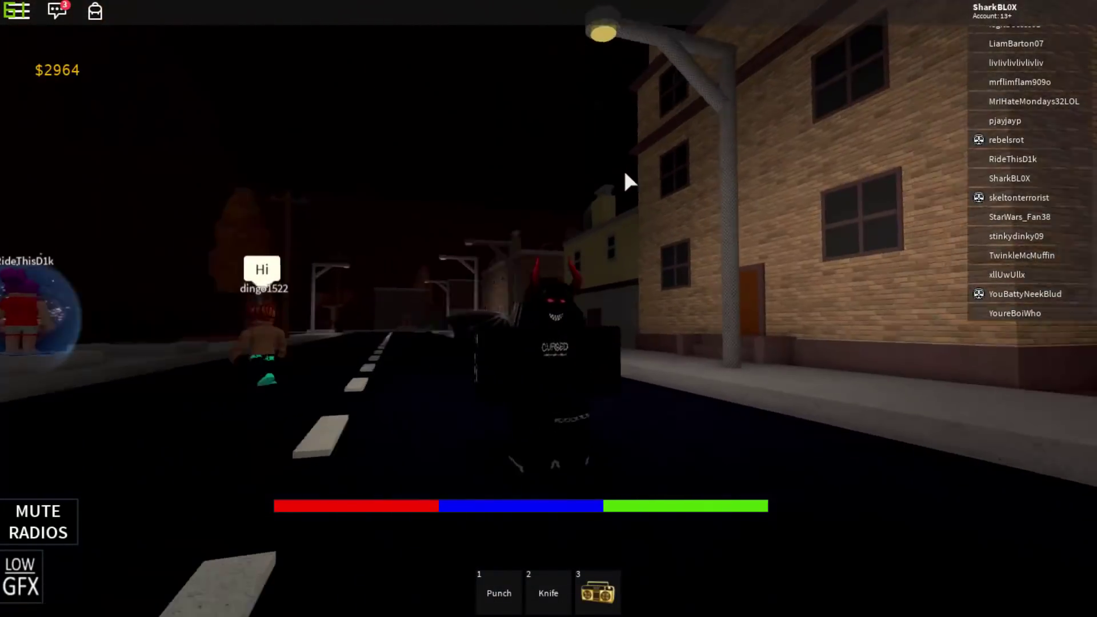
{"action": "key", "text": "w"}
{"action": "key", "text": "w"}
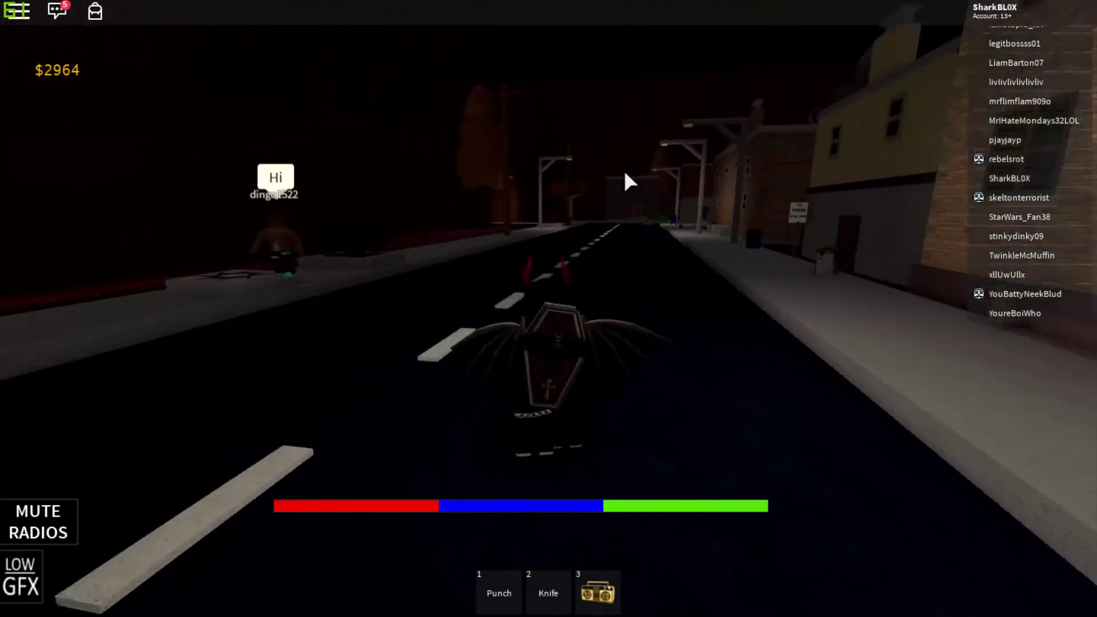
{"action": "key", "text": "d"}
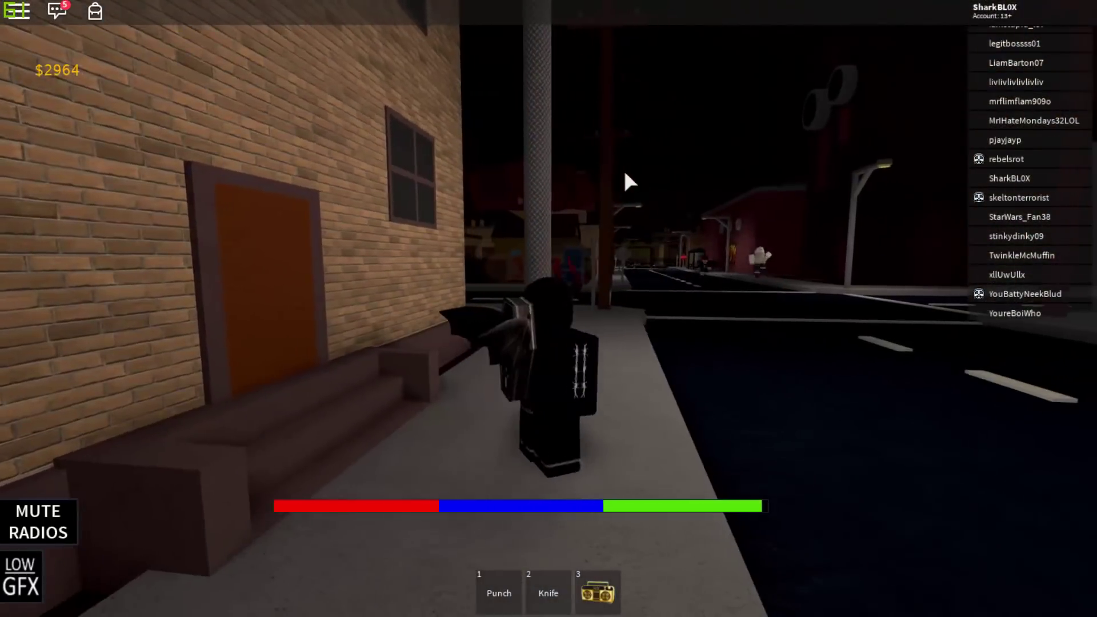
{"action": "key", "text": "s"}
{"action": "right_click", "coordinate": [625, 172]}
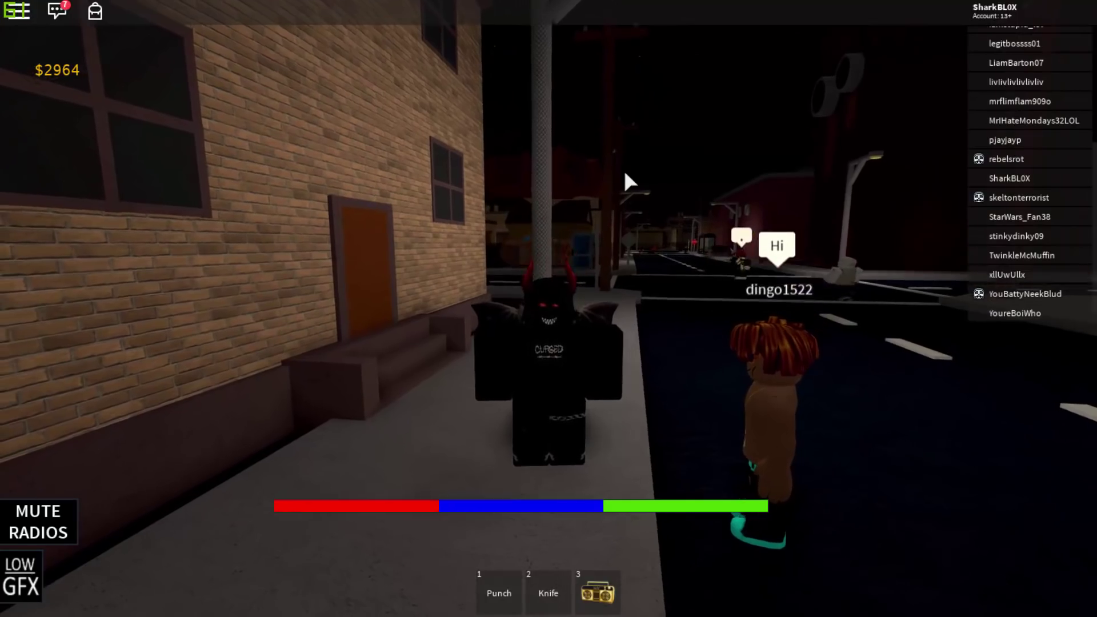
{"action": "key", "text": "w"}
{"action": "scroll", "coordinate": [625, 172], "scroll_direction": "up", "scroll_amount": 10}
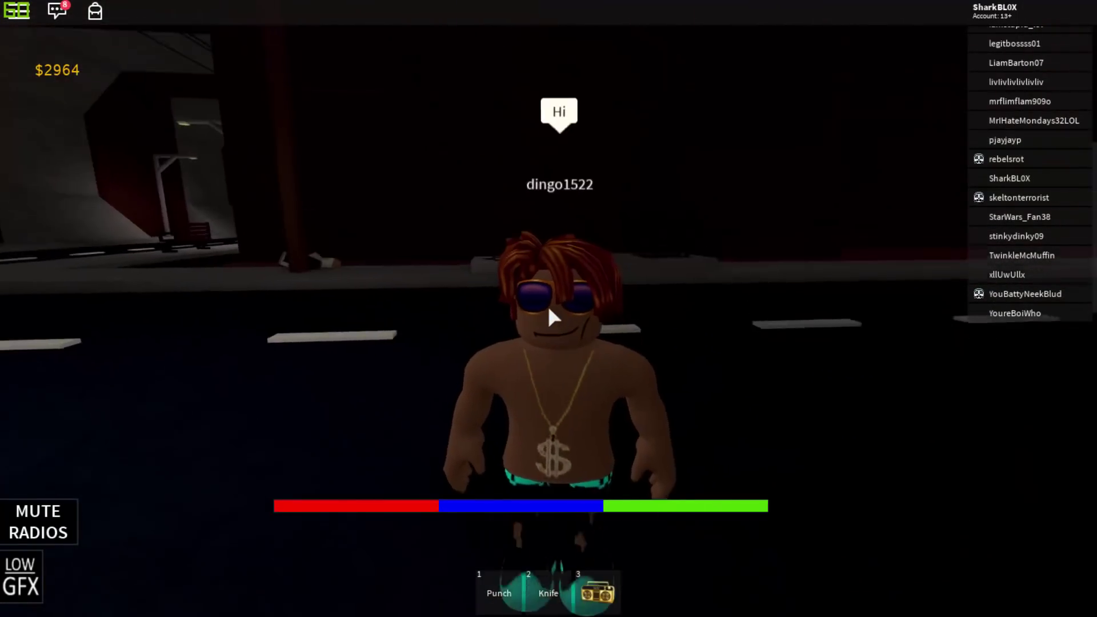
{"action": "scroll", "coordinate": [549, 309], "scroll_direction": "down", "scroll_amount": 5}
{"action": "right_click", "coordinate": [675, 316]}
{"action": "key", "text": "s"}
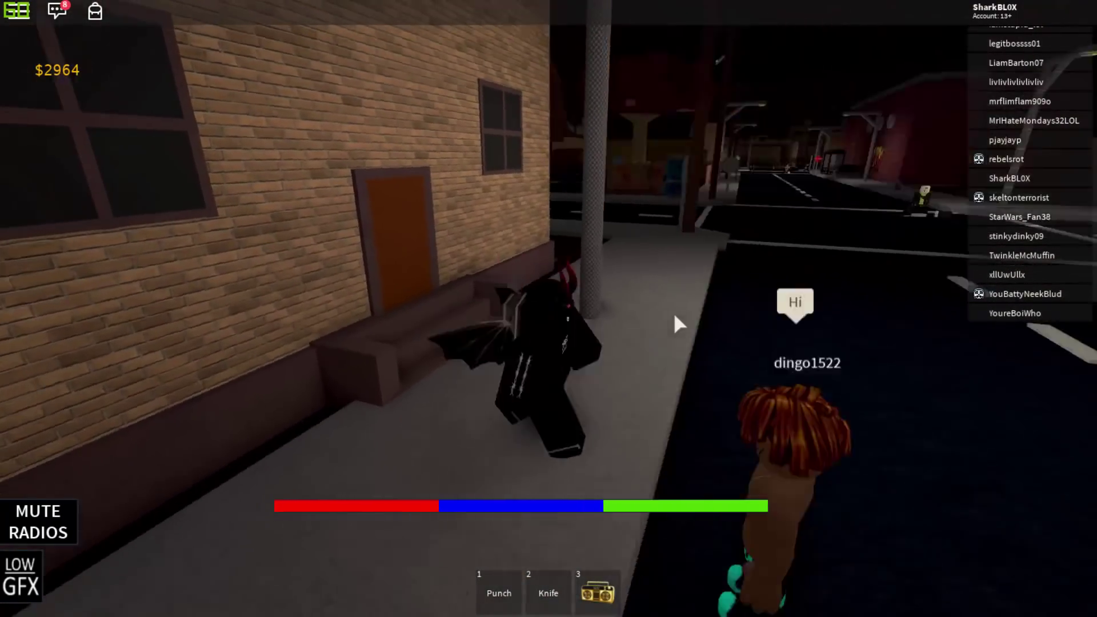
{"action": "right_click", "coordinate": [675, 316]}
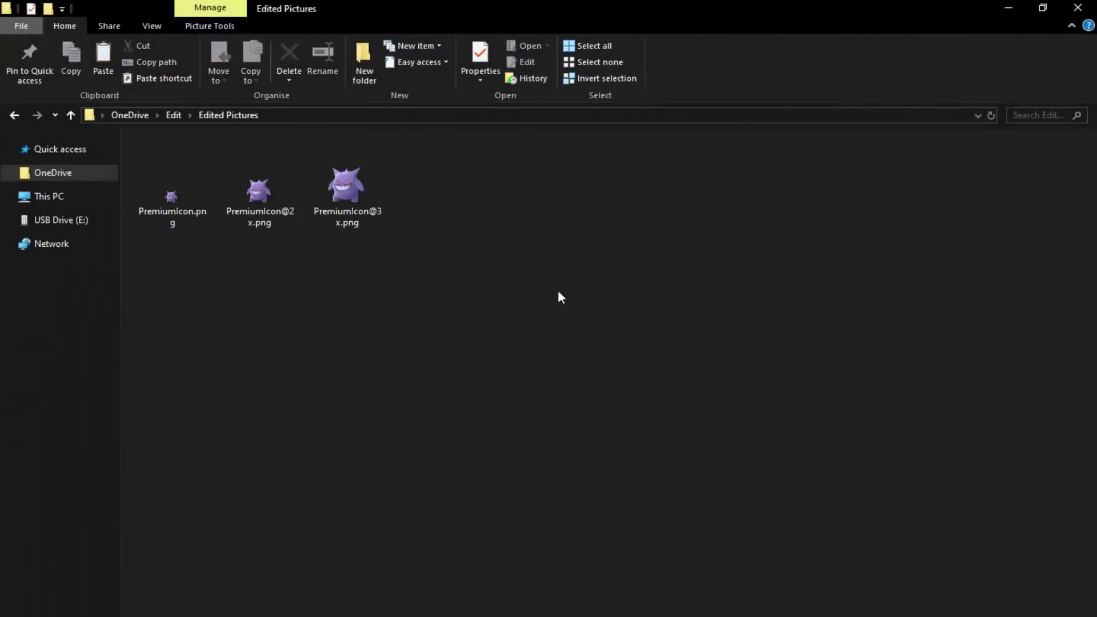
Copy the three purple-creature PremiumIcon files from the Edited Pictures folder
{"action": "left_click_drag", "start_coordinate": [558, 291], "coordinate": [175, 184]}
{"action": "right_click", "coordinate": [175, 184]}
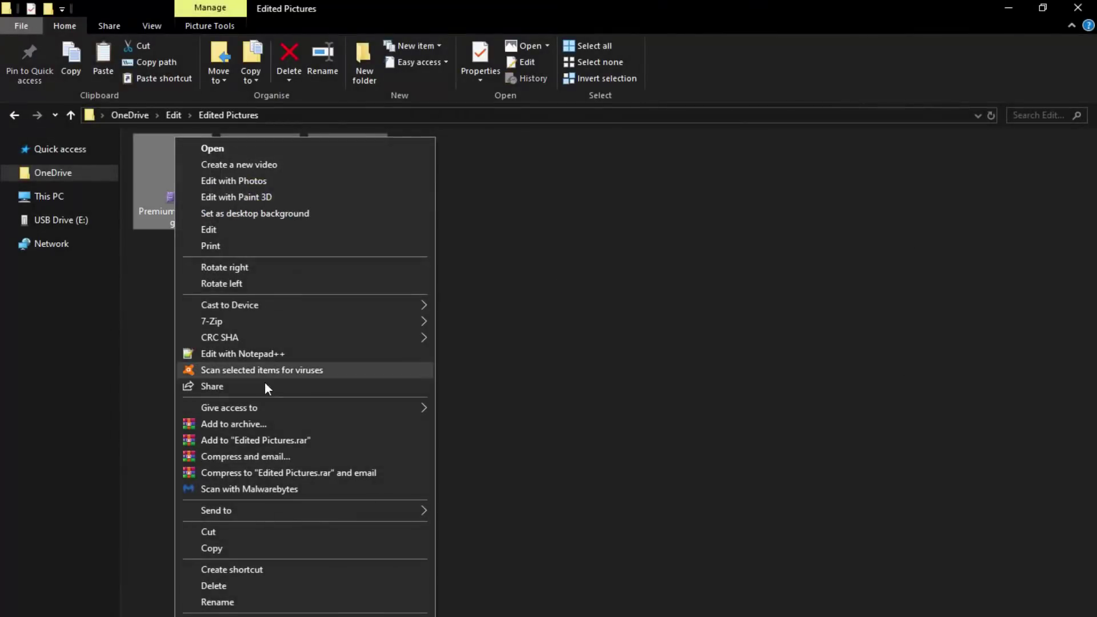
{"action": "left_click", "coordinate": [236, 549]}
Paste the purple-creature icons into the PlayerList folder, replacing the existing PremiumIcon files and granting administrator permission for all current items
{"action": "left_click", "coordinate": [100, 616]}
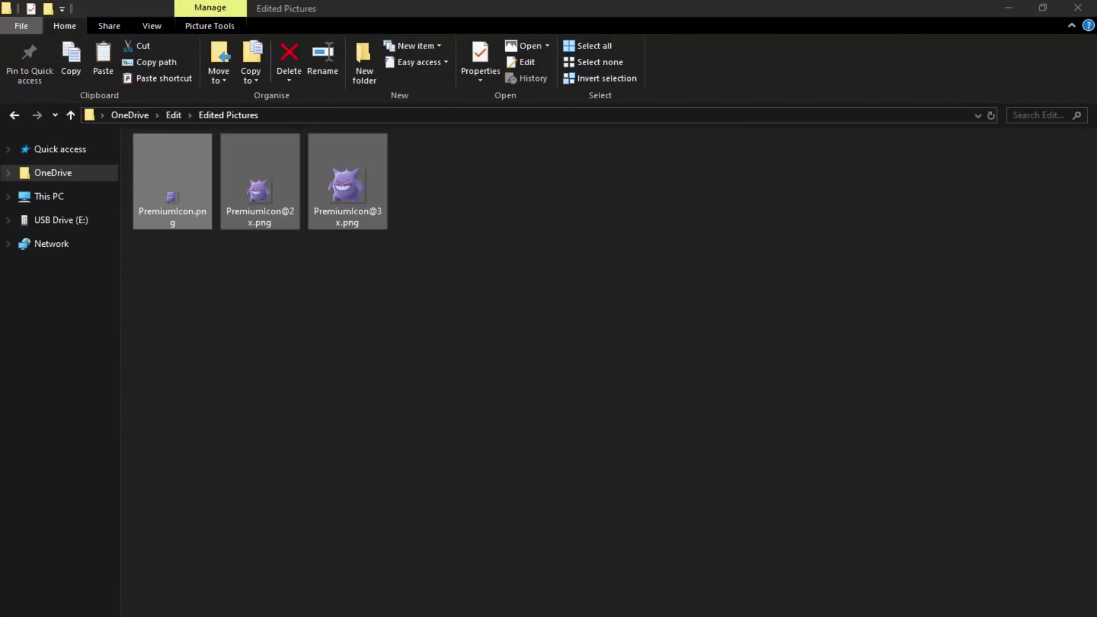
{"action": "left_click", "coordinate": [94, 609]}
{"action": "right_click", "coordinate": [743, 561]}
{"action": "left_click", "coordinate": [771, 461]}
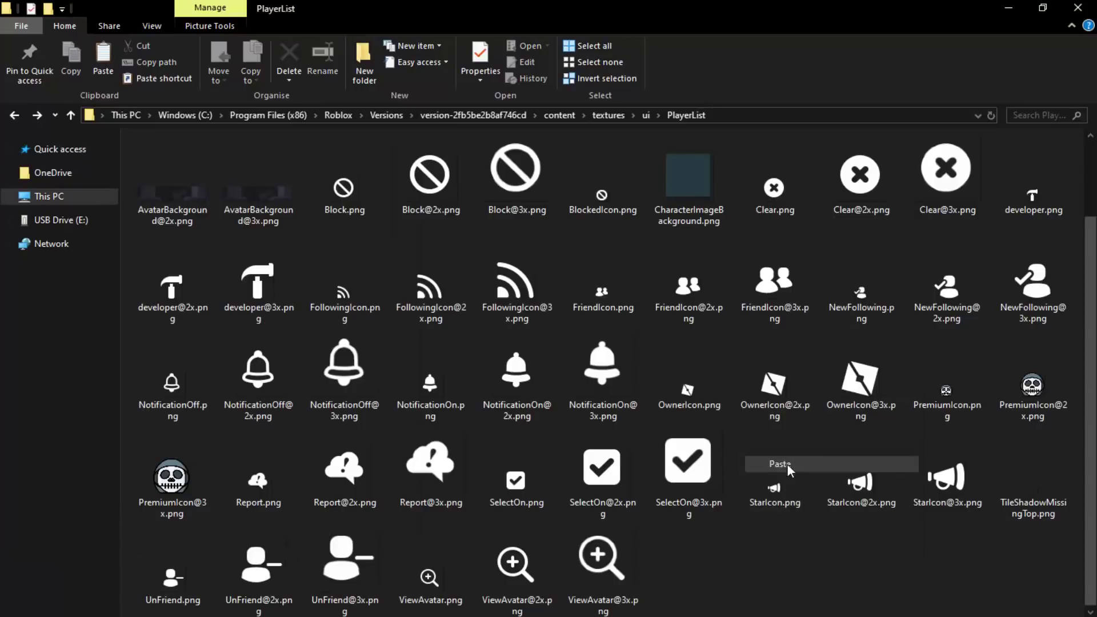
{"action": "left_click", "coordinate": [455, 207]}
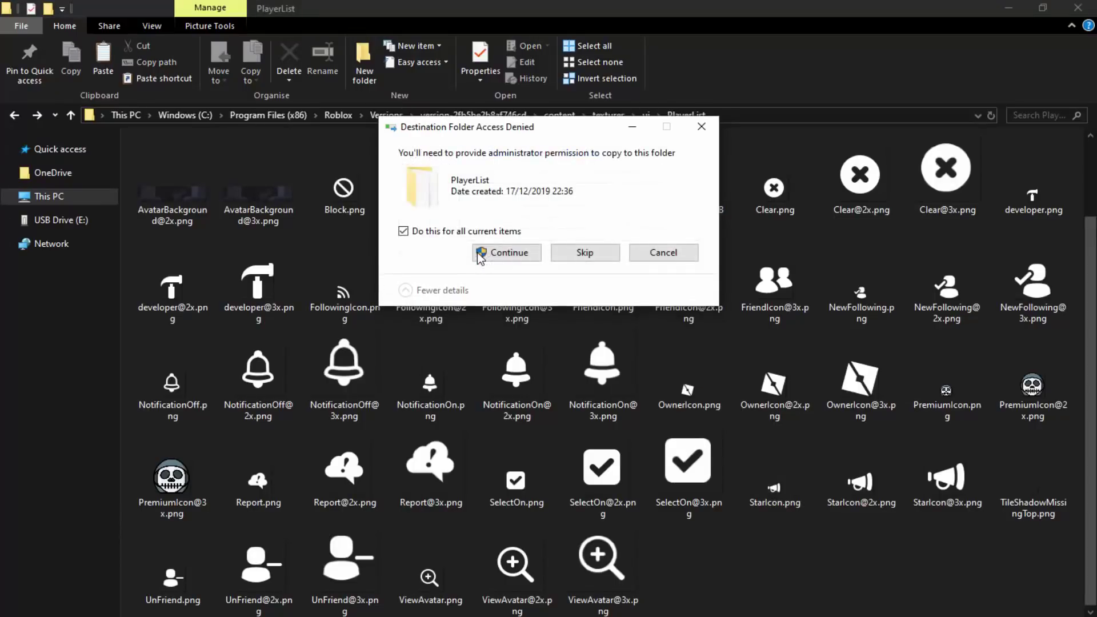
{"action": "left_click", "coordinate": [482, 255]}
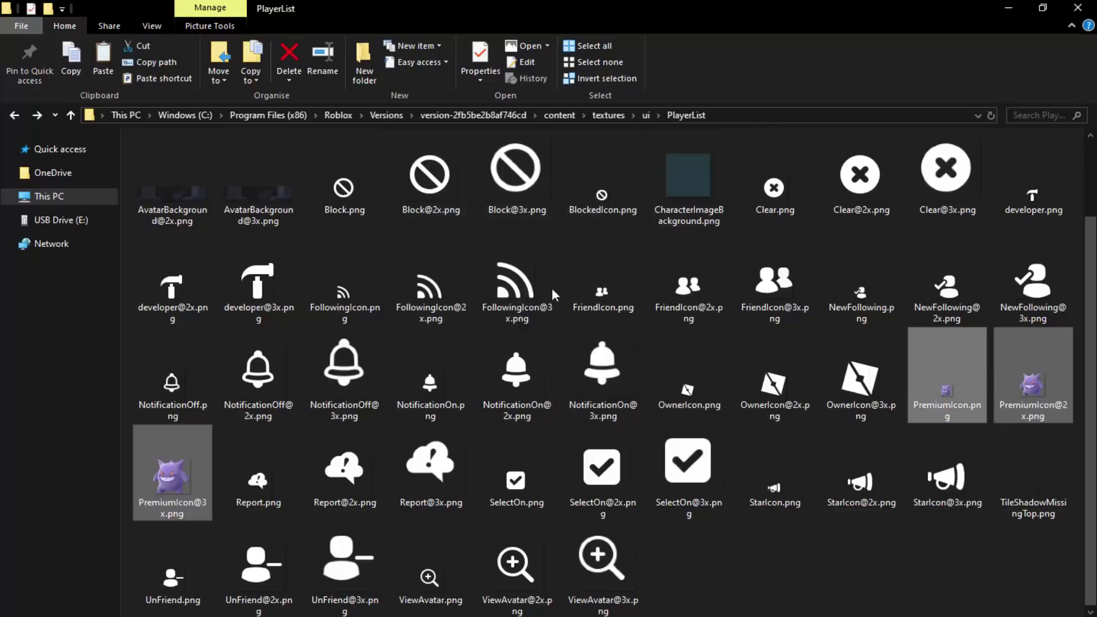
{"action": "left_click", "coordinate": [756, 566]}
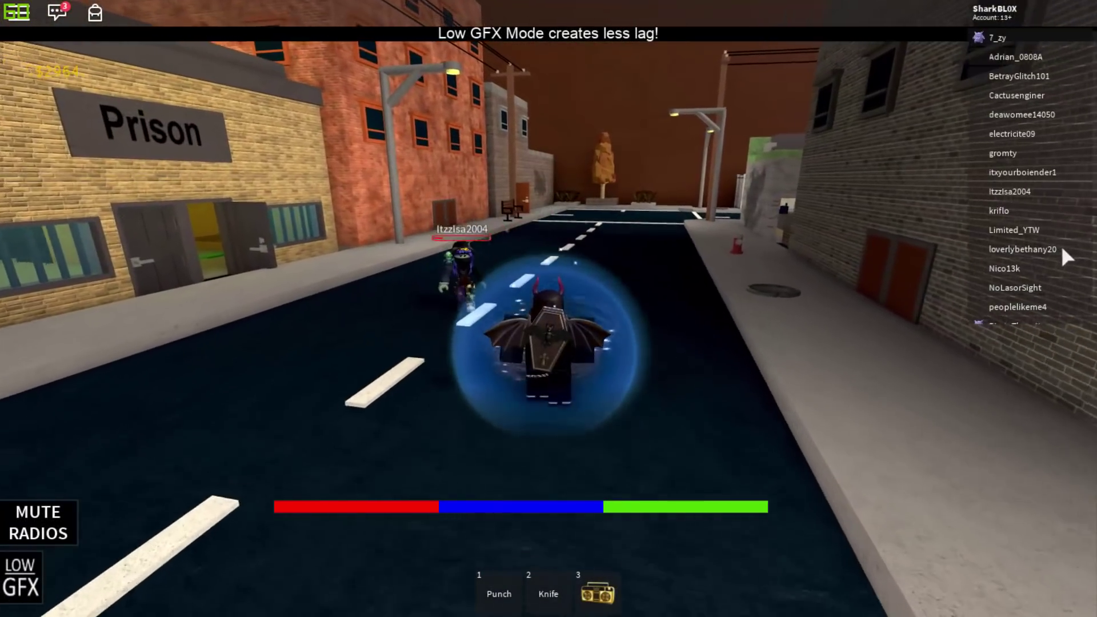
Check the player list in The Streets for the purple-creature premium icons
{"action": "right_click", "coordinate": [750, 260]}
{"action": "scroll", "coordinate": [1067, 235], "scroll_direction": "down", "scroll_amount": 2}
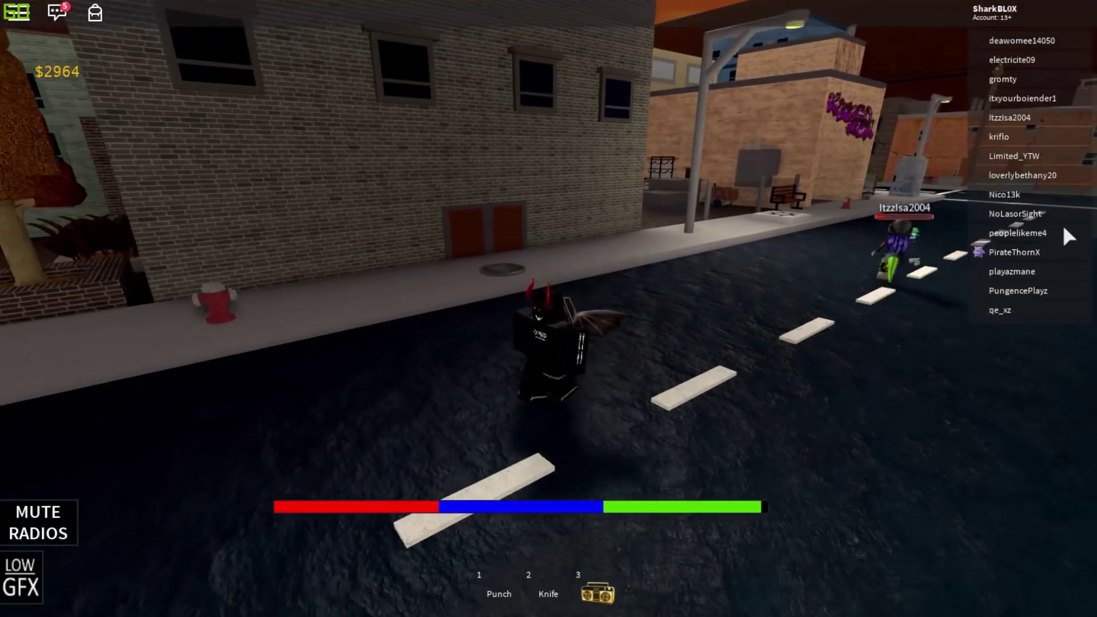
{"action": "scroll", "coordinate": [1062, 221], "scroll_direction": "down", "scroll_amount": 3}
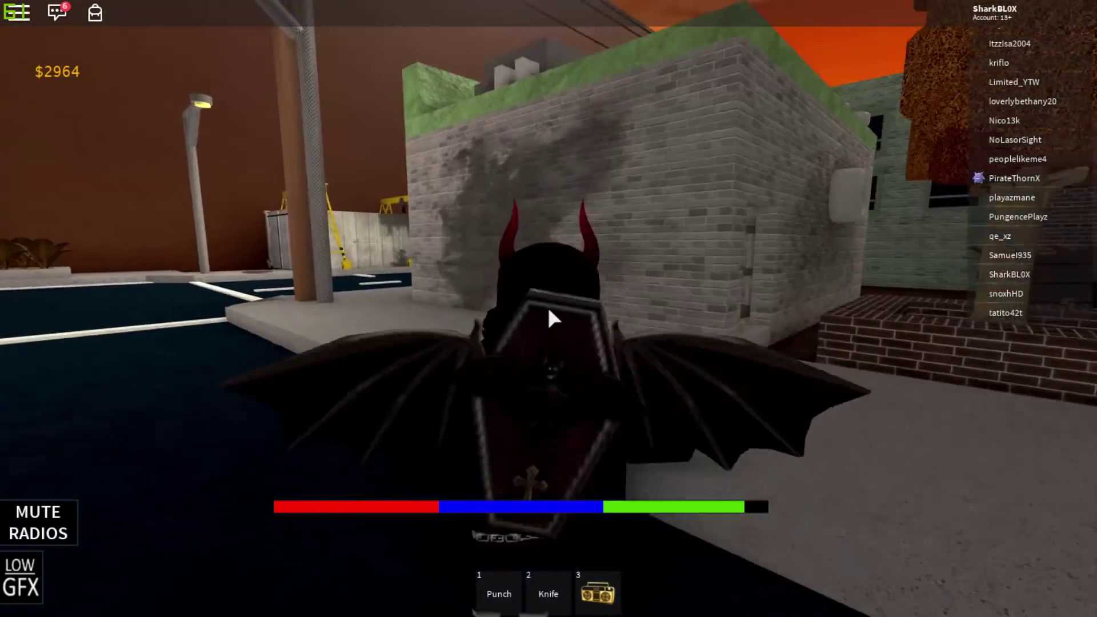
{"action": "scroll", "coordinate": [548, 310], "scroll_direction": "up", "scroll_amount": 3}
{"action": "scroll", "coordinate": [549, 310], "scroll_direction": "down", "scroll_amount": 3}
{"action": "right_click", "coordinate": [627, 315]}
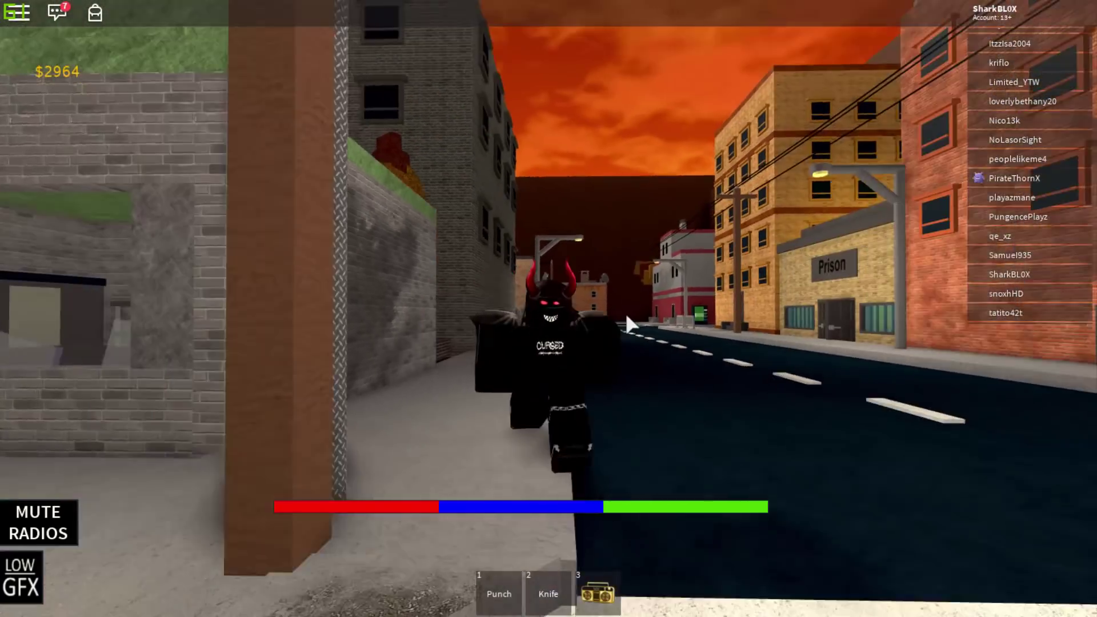
{"action": "right_click", "coordinate": [627, 315]}
{"action": "key", "text": "w"}
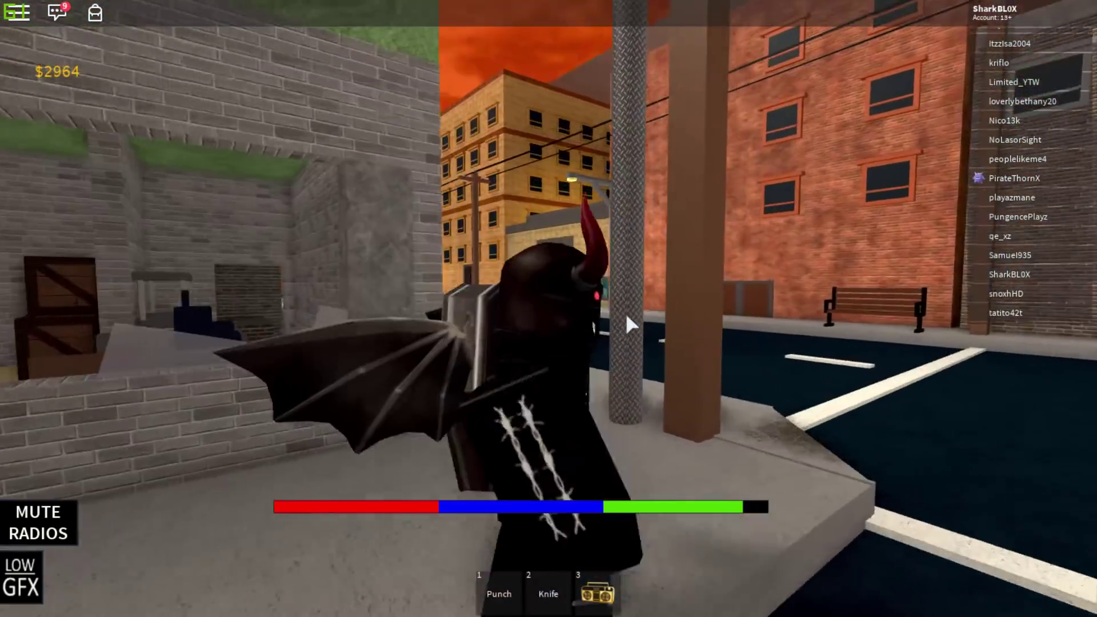
{"action": "right_click", "coordinate": [626, 315]}
{"action": "key", "text": "w"}
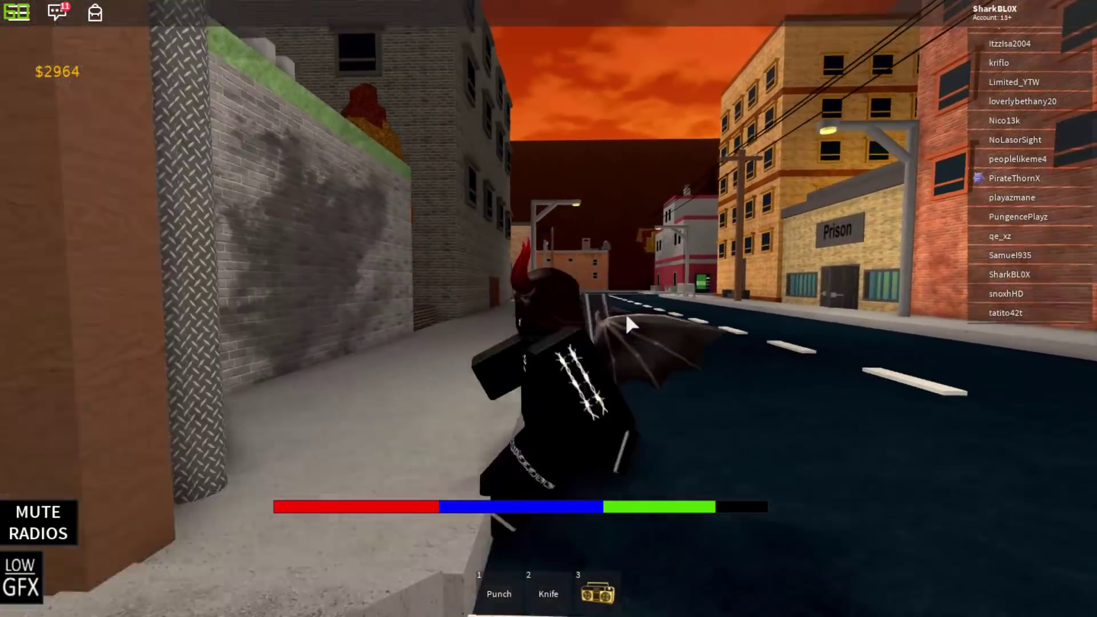
Look through the rest of The Streets' player list for purple-creature icons while running the avatar along the road
{"action": "right_click", "coordinate": [627, 315]}
{"action": "key", "text": "w"}
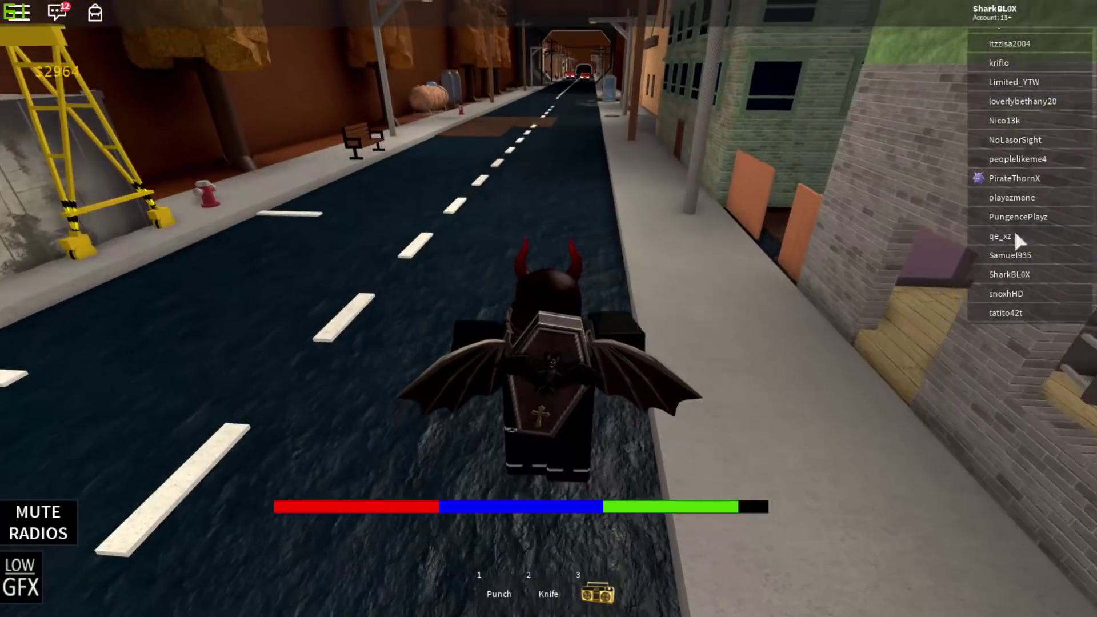
{"action": "key", "text": "w"}
{"action": "scroll", "coordinate": [1018, 243], "scroll_direction": "up", "scroll_amount": 3}
{"action": "scroll", "coordinate": [1014, 240], "scroll_direction": "down", "scroll_amount": 4}
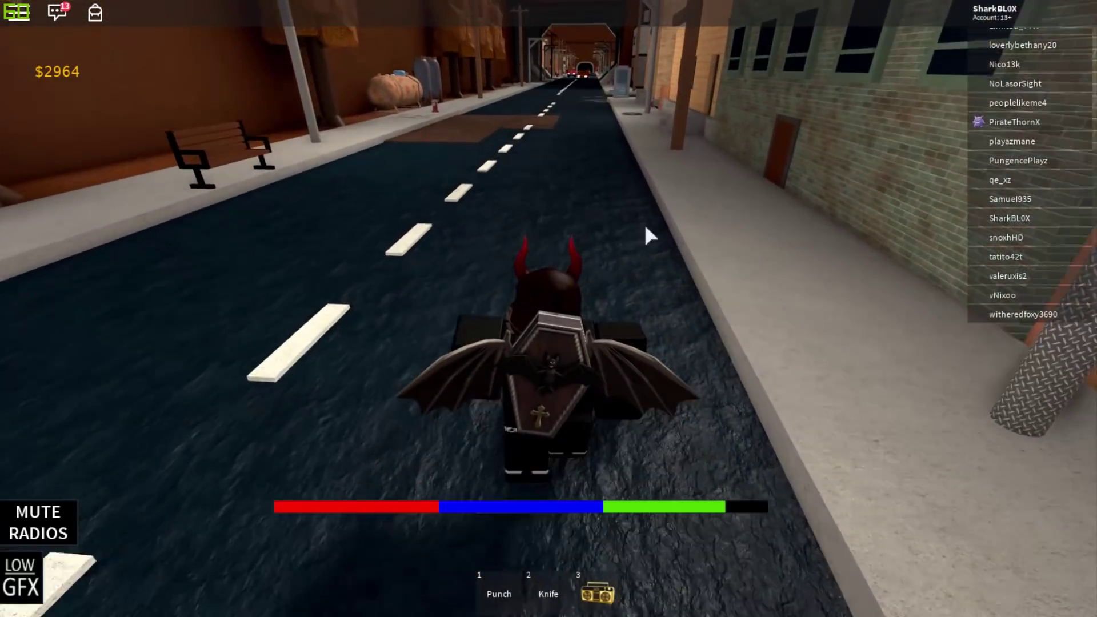
{"action": "key", "text": "w"}
{"action": "right_click", "coordinate": [646, 235]}
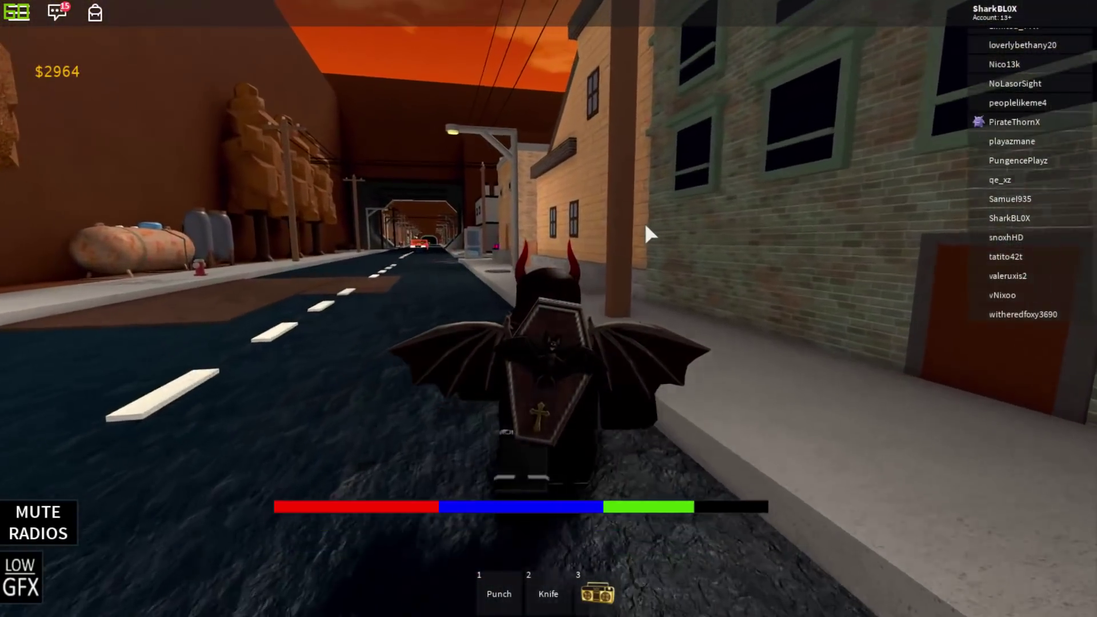
{"action": "key", "text": "w"}
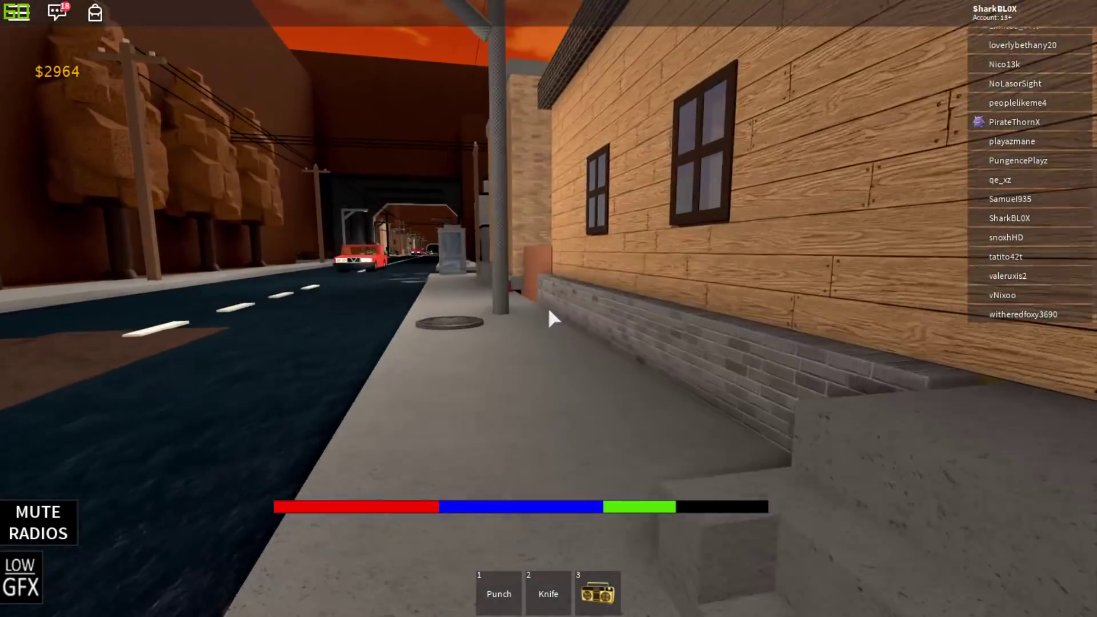
{"action": "key", "text": "w"}
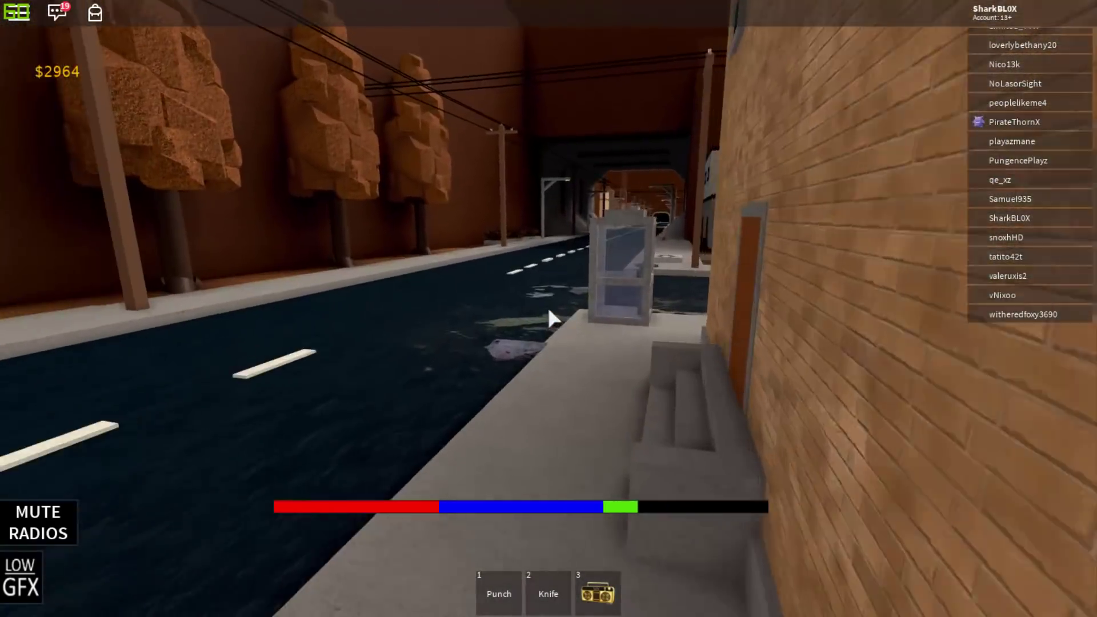
{"action": "key", "text": "w"}
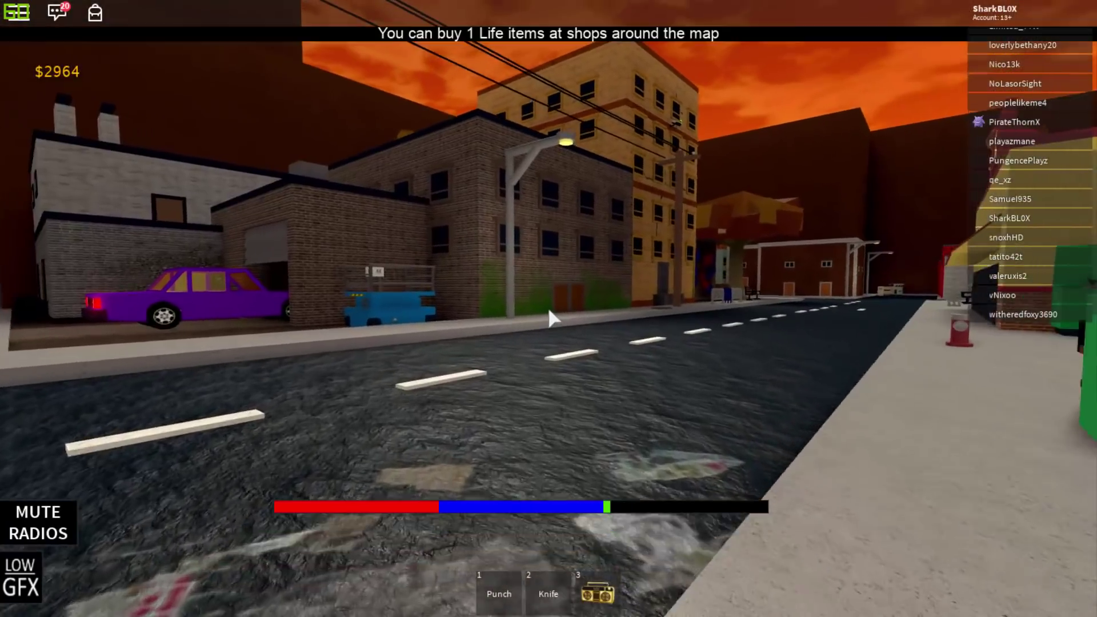
{"action": "key", "text": "w"}
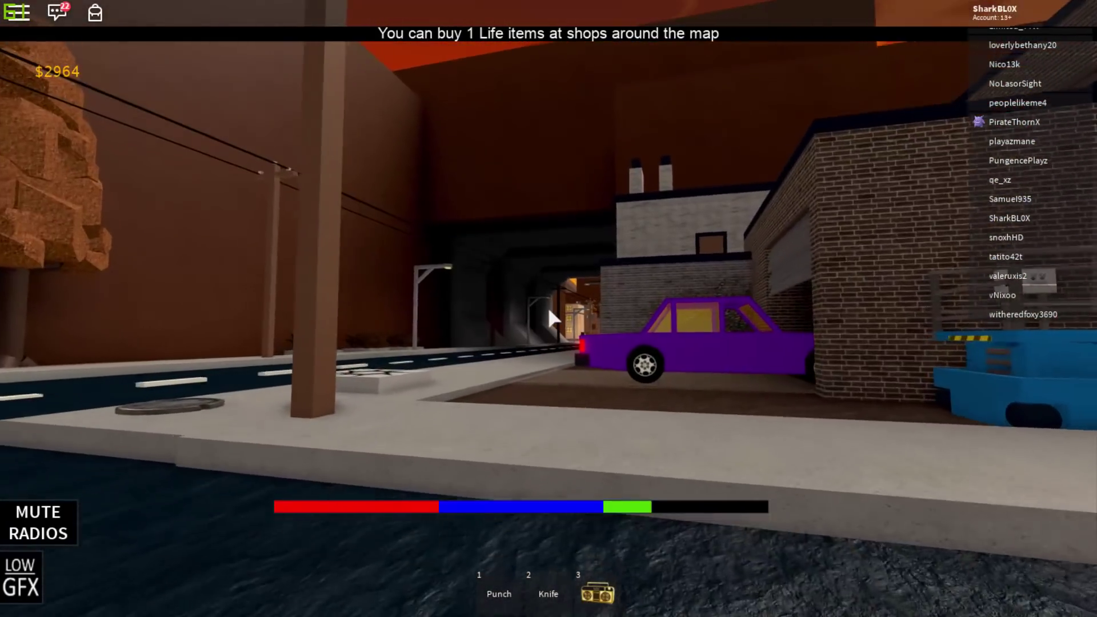
{"action": "key", "text": "Left"}
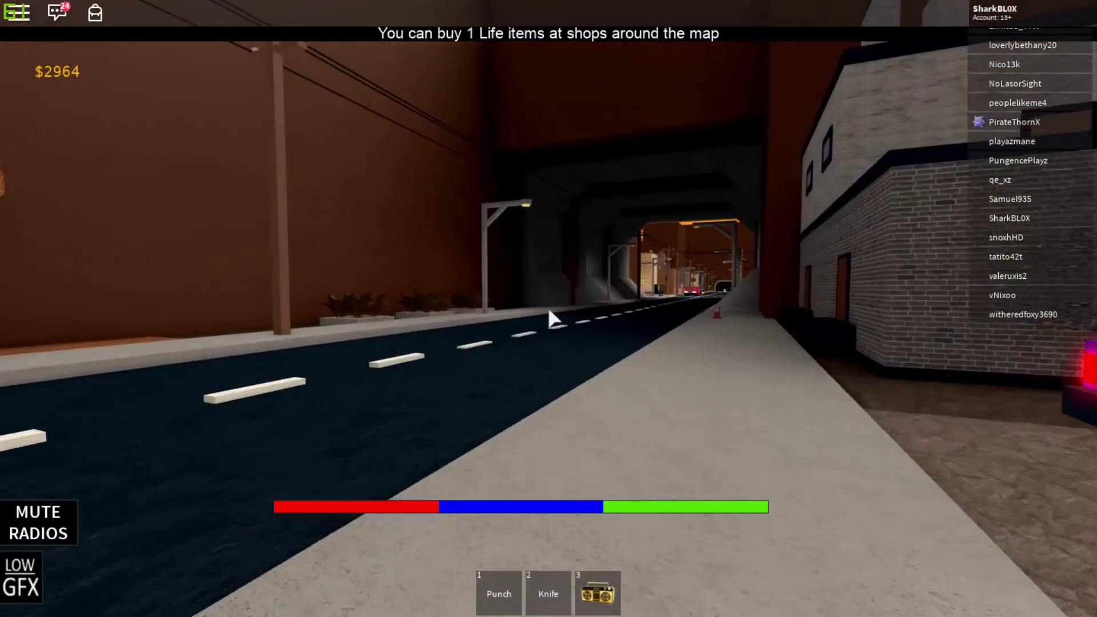
{"action": "key", "text": "w"}
{"action": "key", "text": "space"}
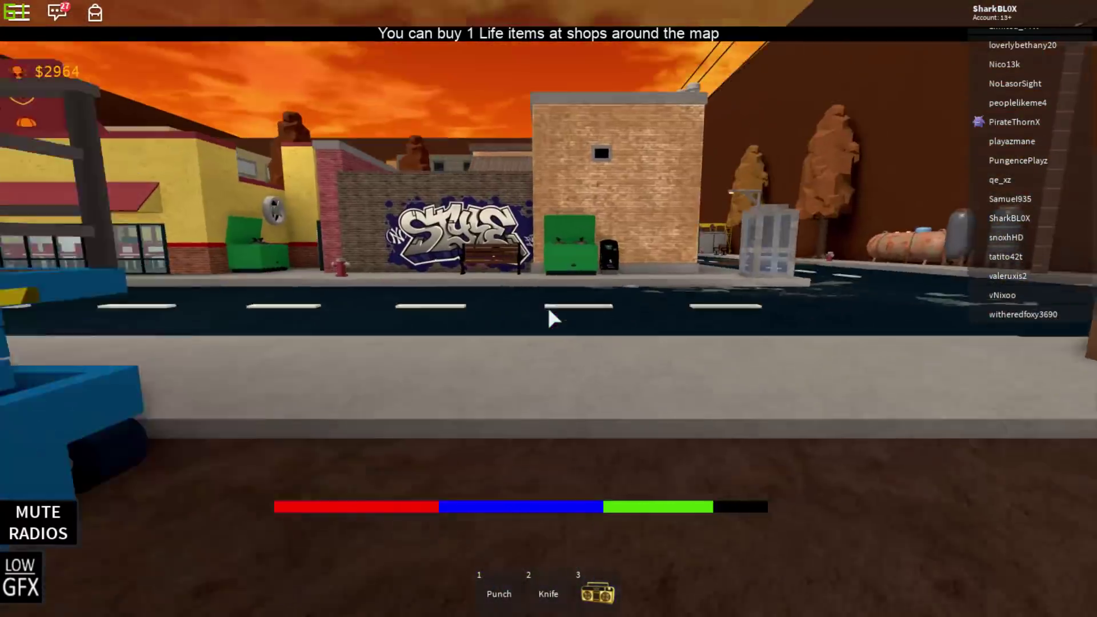
{"action": "key", "text": "w"}
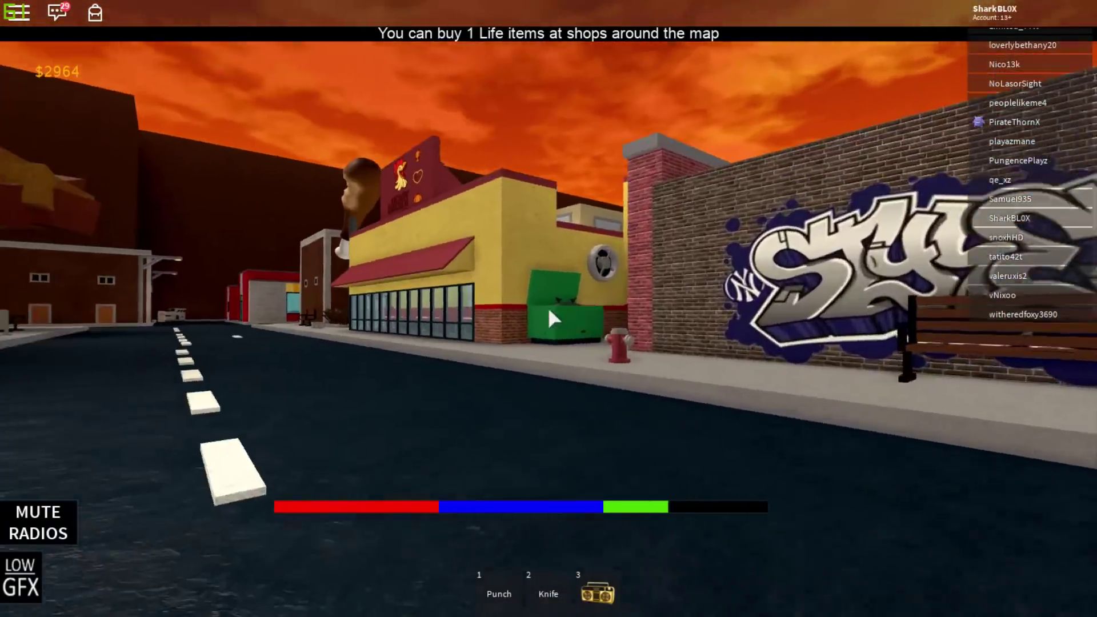
{"action": "scroll", "coordinate": [549, 308], "scroll_direction": "down", "scroll_amount": 3}
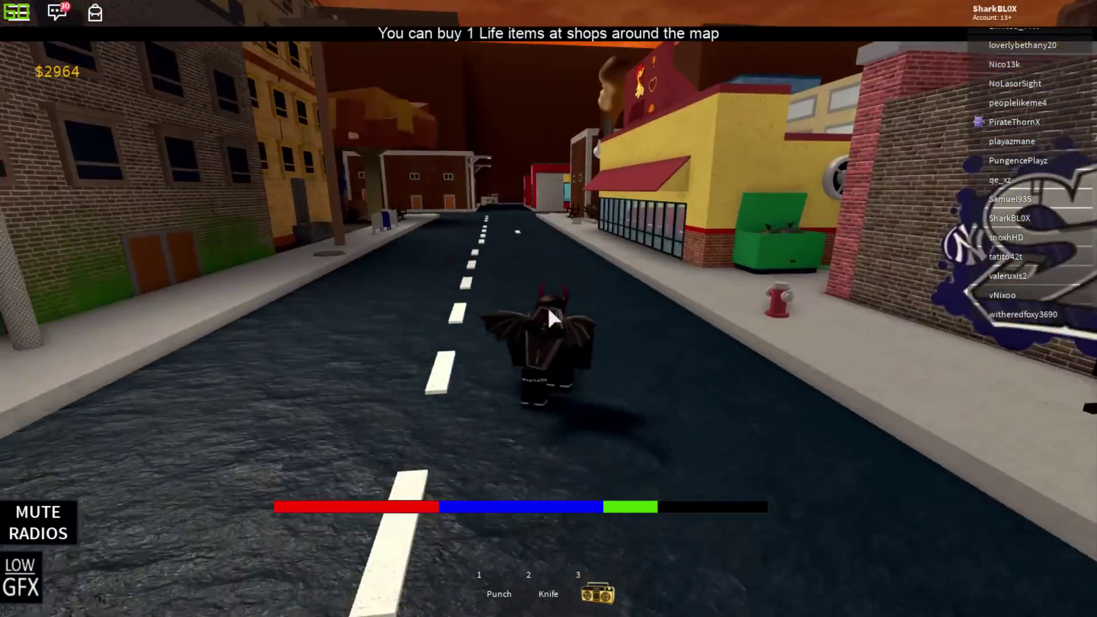
{"action": "scroll", "coordinate": [548, 311], "scroll_direction": "up", "scroll_amount": 4}
{"action": "scroll", "coordinate": [549, 310], "scroll_direction": "down", "scroll_amount": 2}
{"action": "key", "text": "s"}
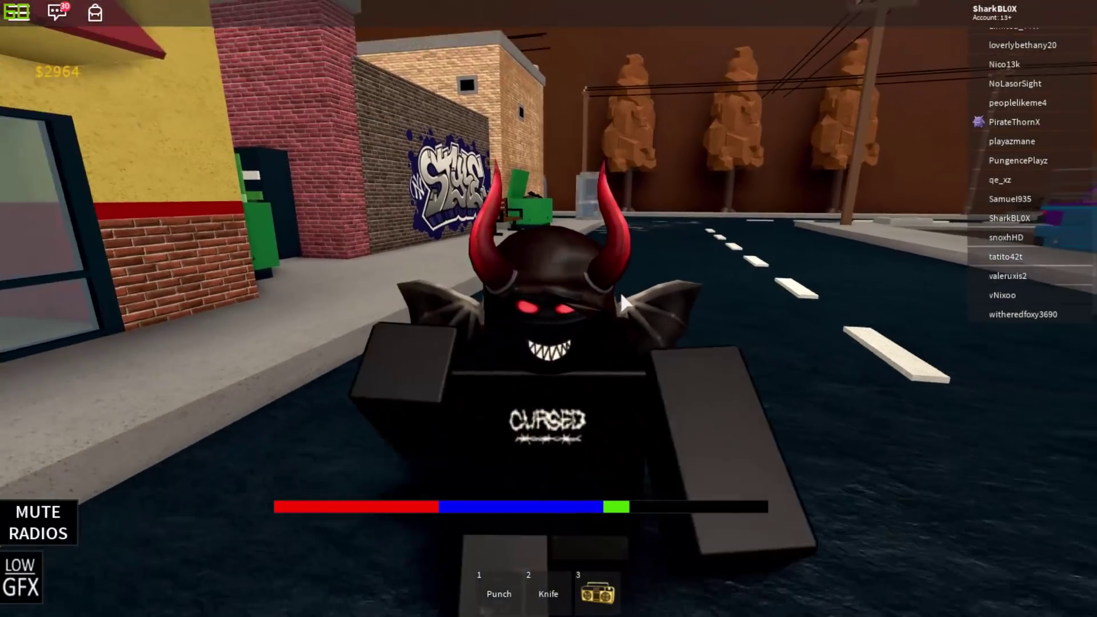
{"action": "scroll", "coordinate": [622, 295], "scroll_direction": "down", "scroll_amount": 3}
{"action": "key", "text": "w"}
{"action": "scroll", "coordinate": [621, 295], "scroll_direction": "up", "scroll_amount": 3}
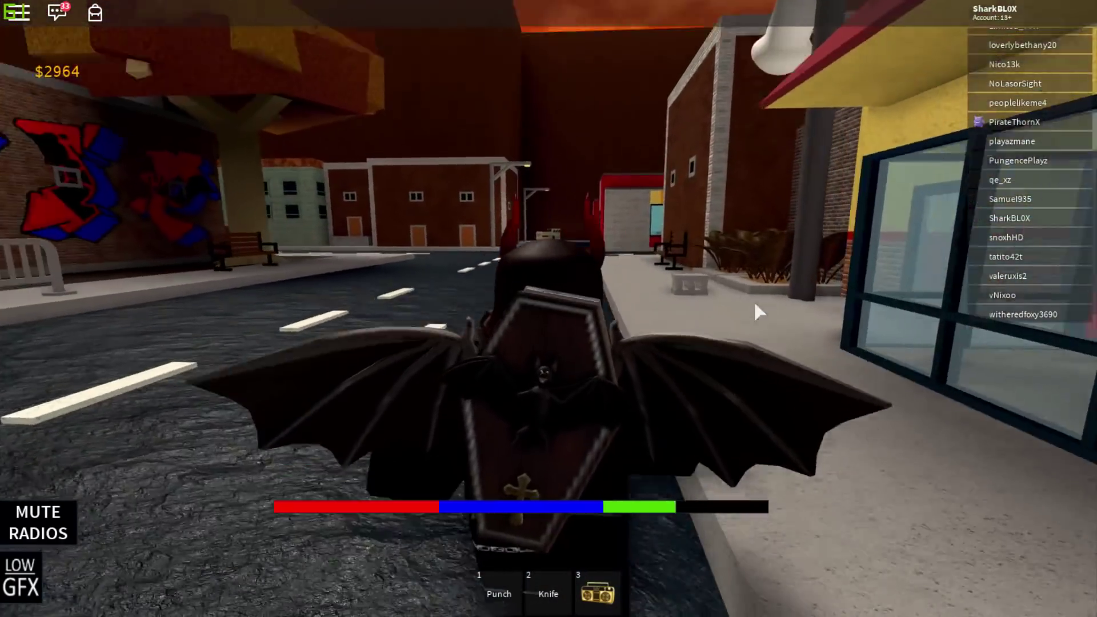
{"action": "key", "text": "w"}
{"action": "scroll", "coordinate": [755, 303], "scroll_direction": "down", "scroll_amount": 3}
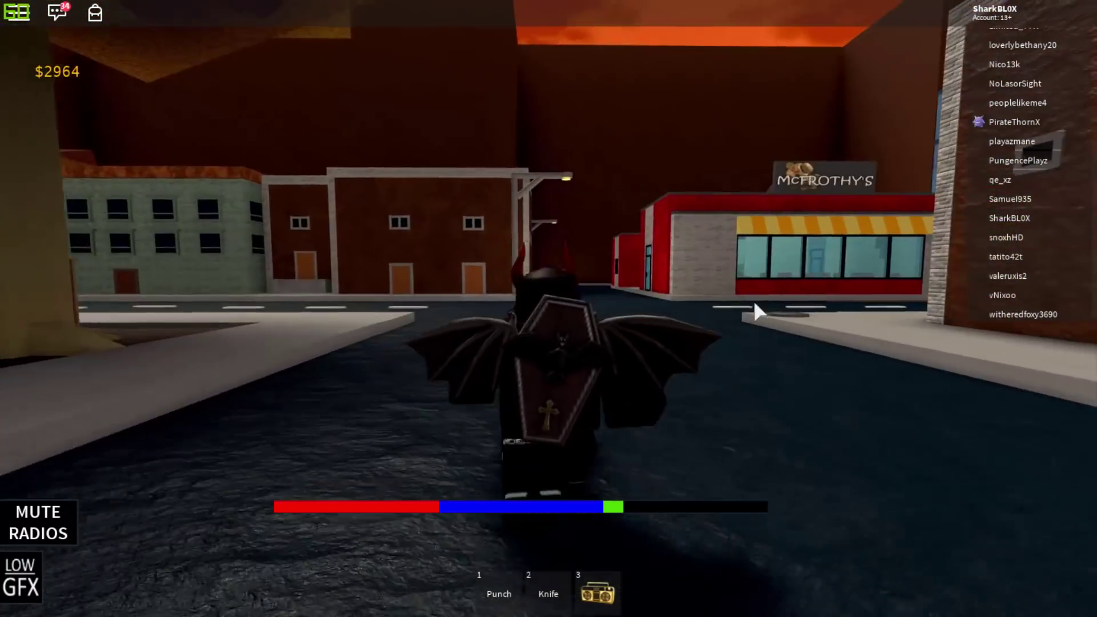
{"action": "key", "text": "Right"}
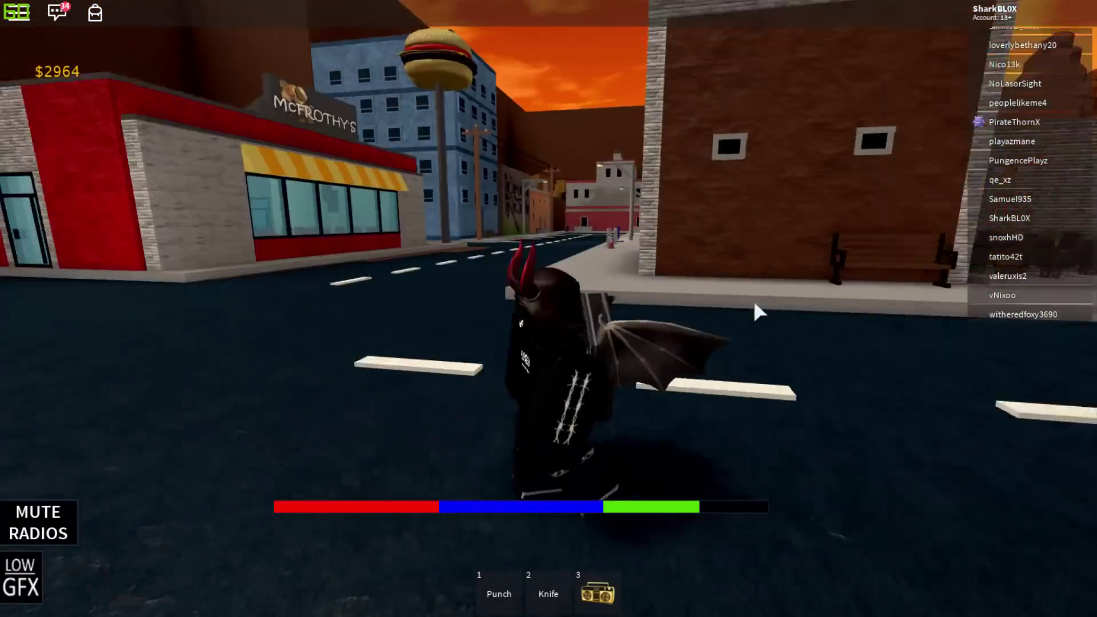
{"action": "key", "text": "Right"}
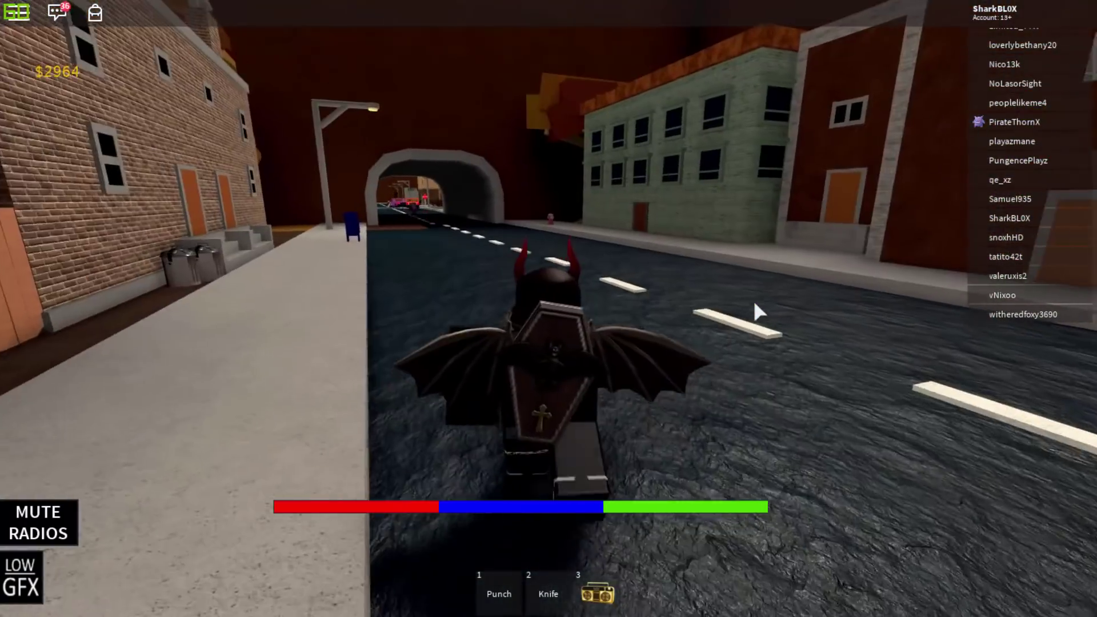
{"action": "key", "text": "w"}
{"action": "key", "text": "Left"}
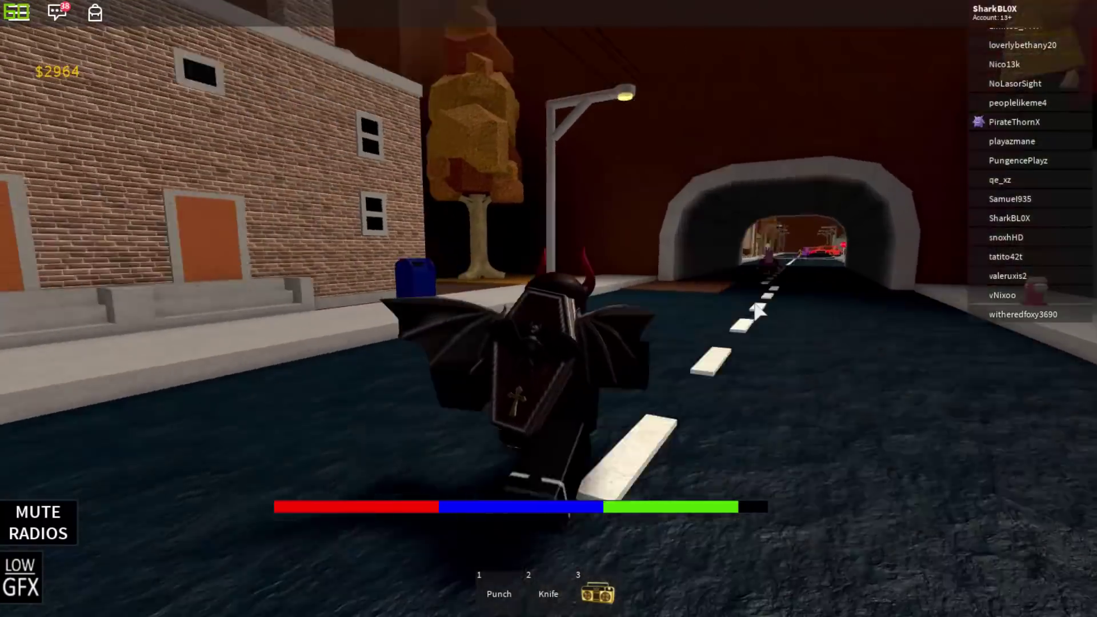
{"action": "key", "text": "Left"}
{"action": "key", "text": "w"}
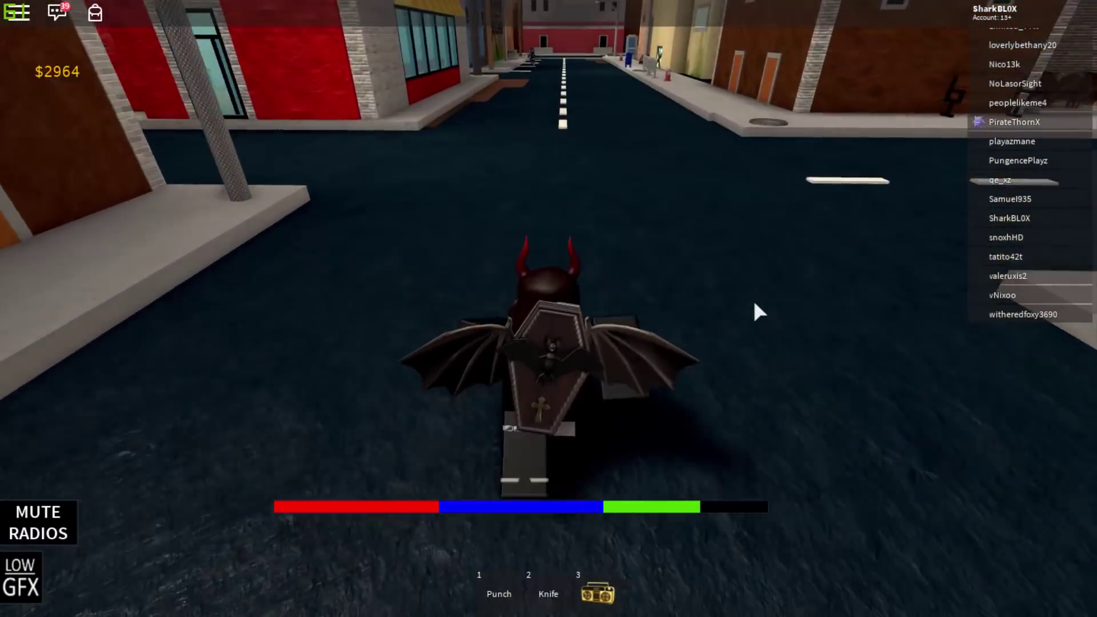
{"action": "key", "text": "Left"}
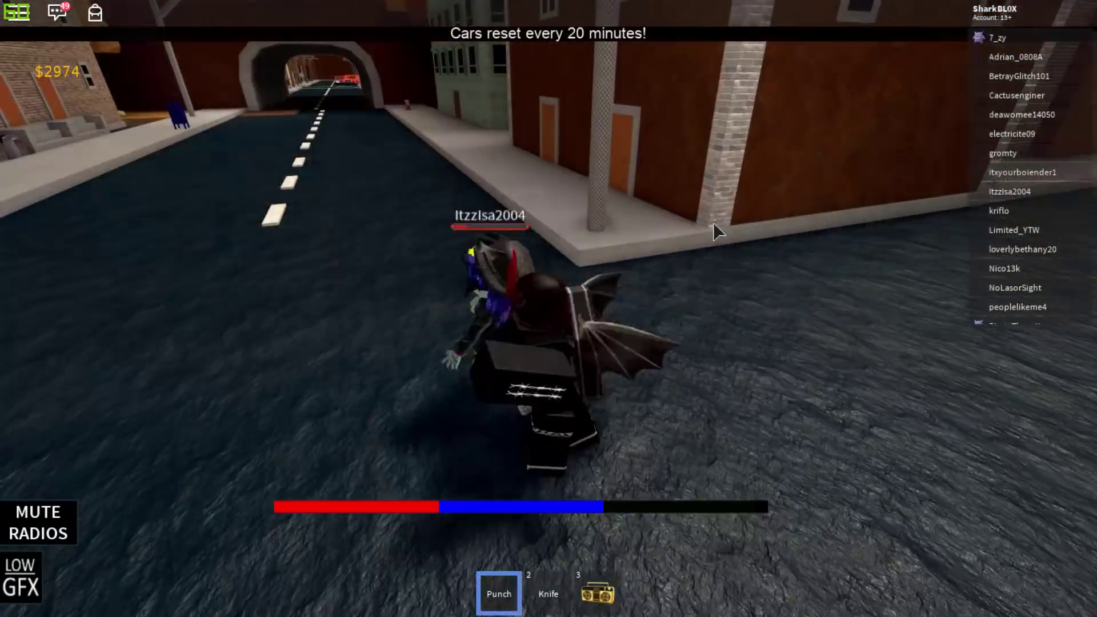
{"action": "key", "text": "Right"}
{"action": "key", "text": "s"}
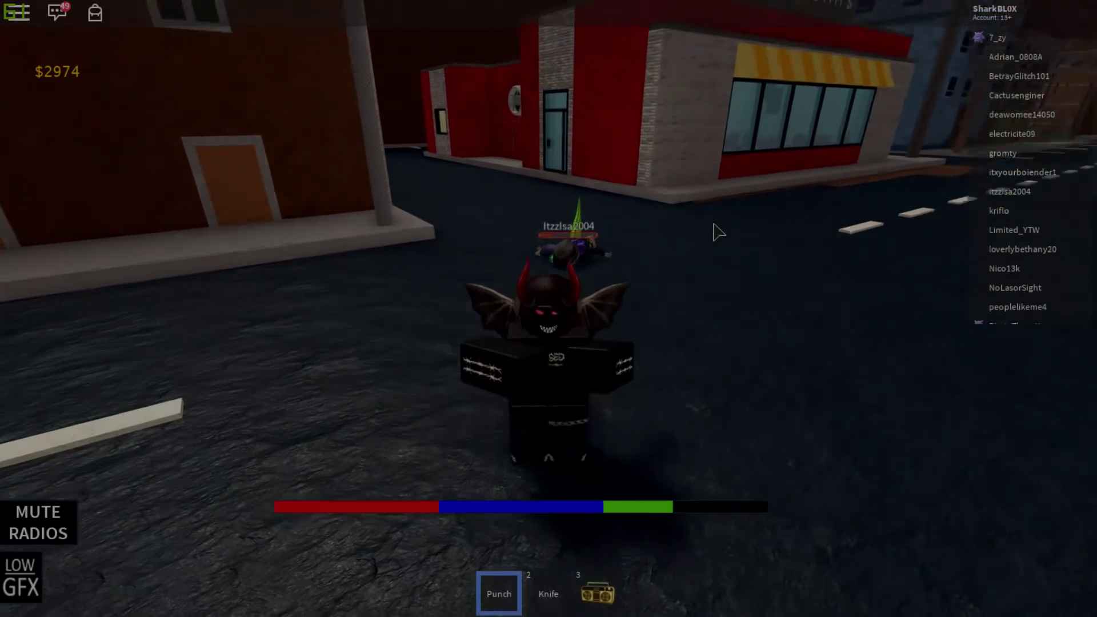